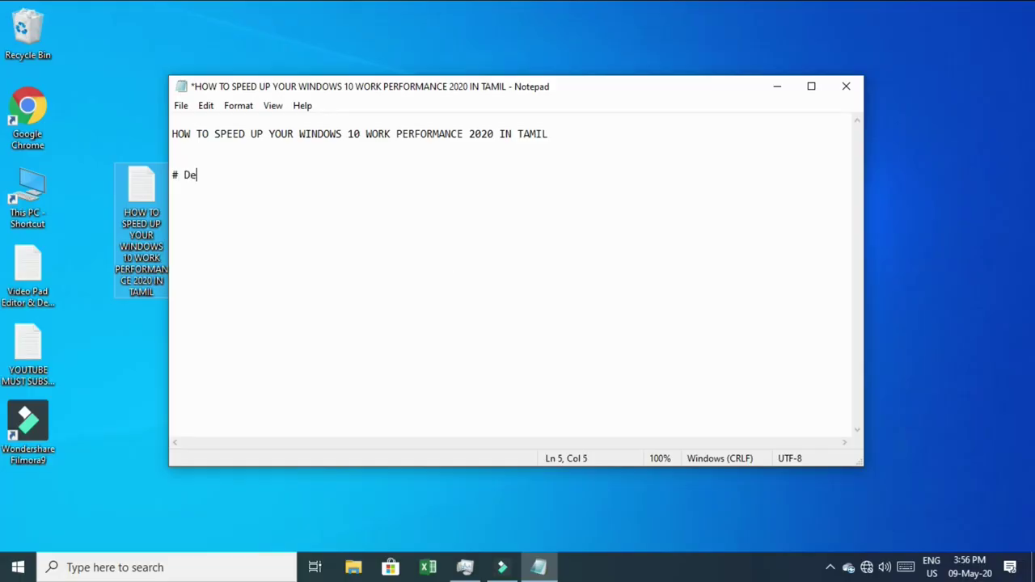
Step: Complete the first tip in the Notepad note as "# Delete your Temprory files"
text(lete your Tempror)
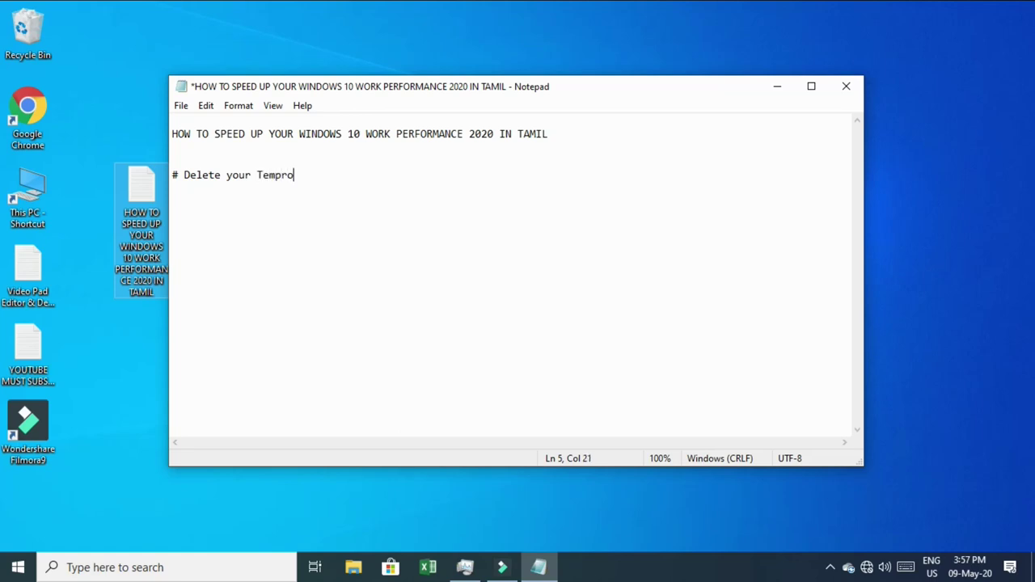
text(y files)
Step: Find and launch the Run app, then use the command "temp" to open the Windows Temp folder
click(185, 567)
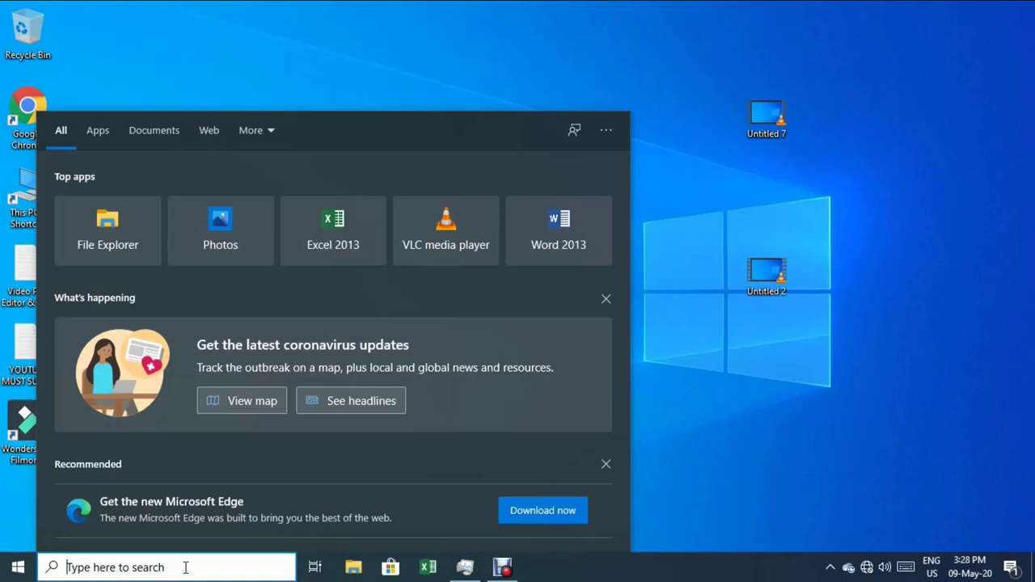
text(Run)
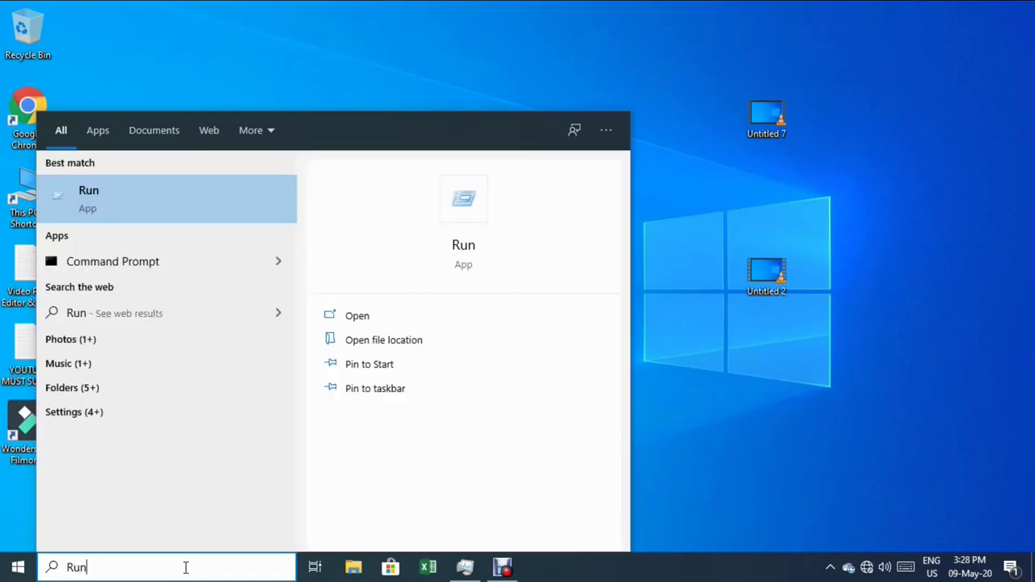
key(Return)
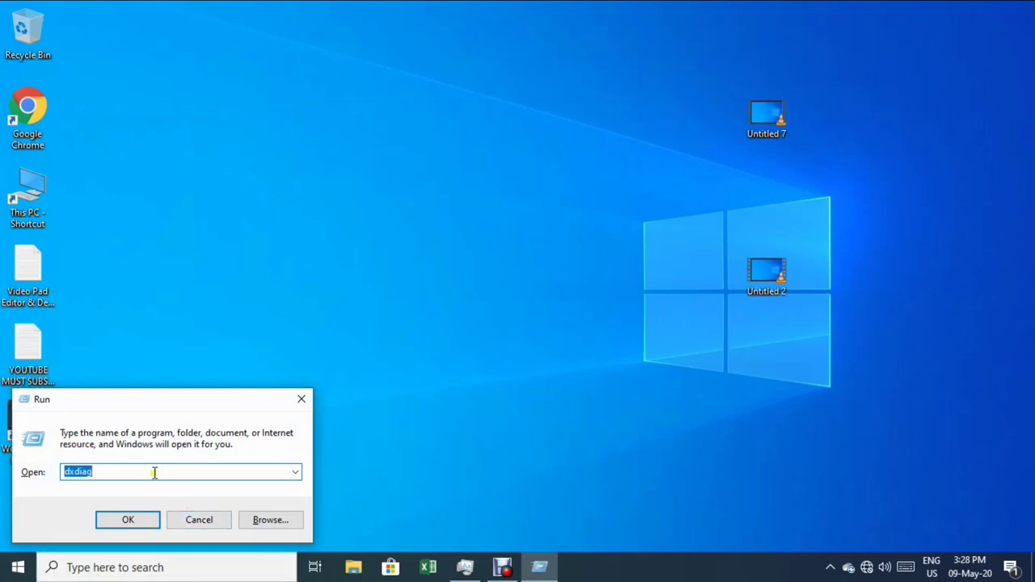
text(te)
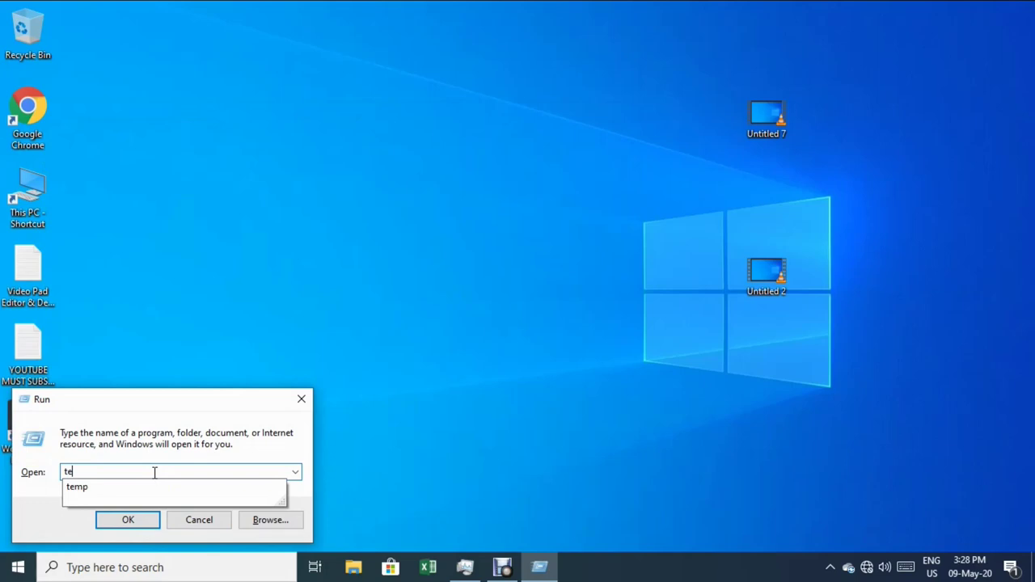
text(mp)
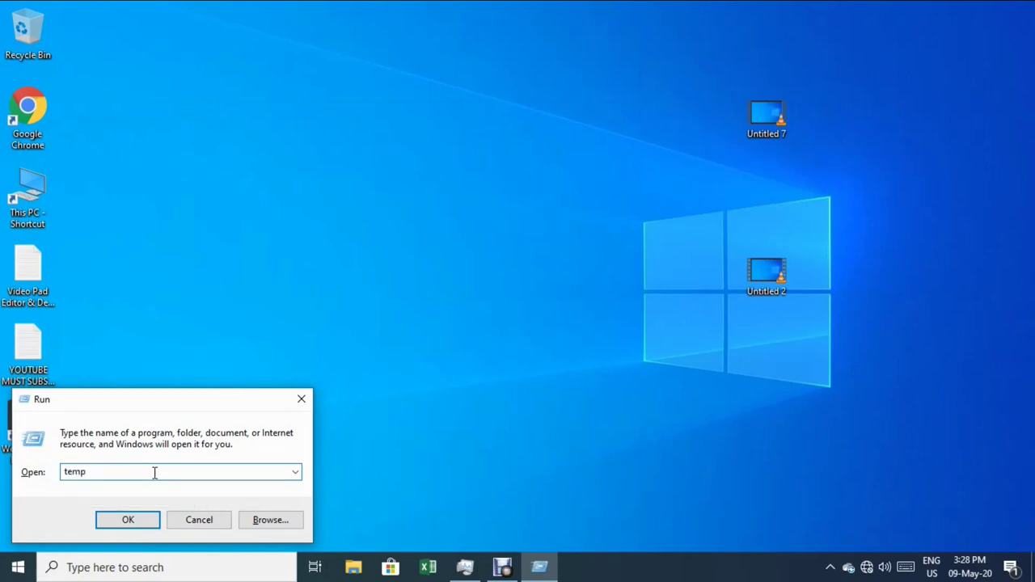
click(143, 521)
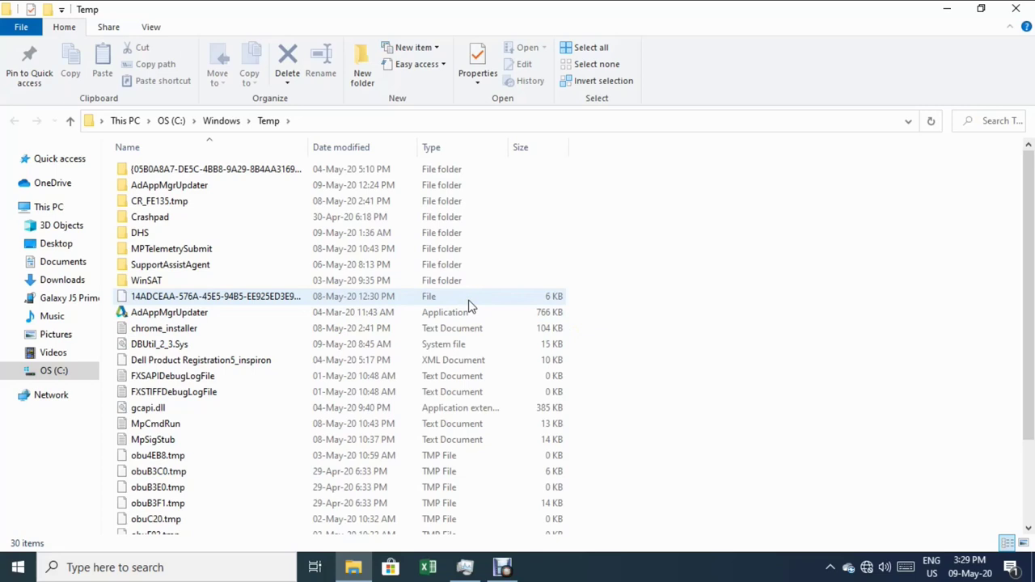
Step: Examine the full list of files and folders in the Windows Temp folder
scroll(375, 222, down, 3)
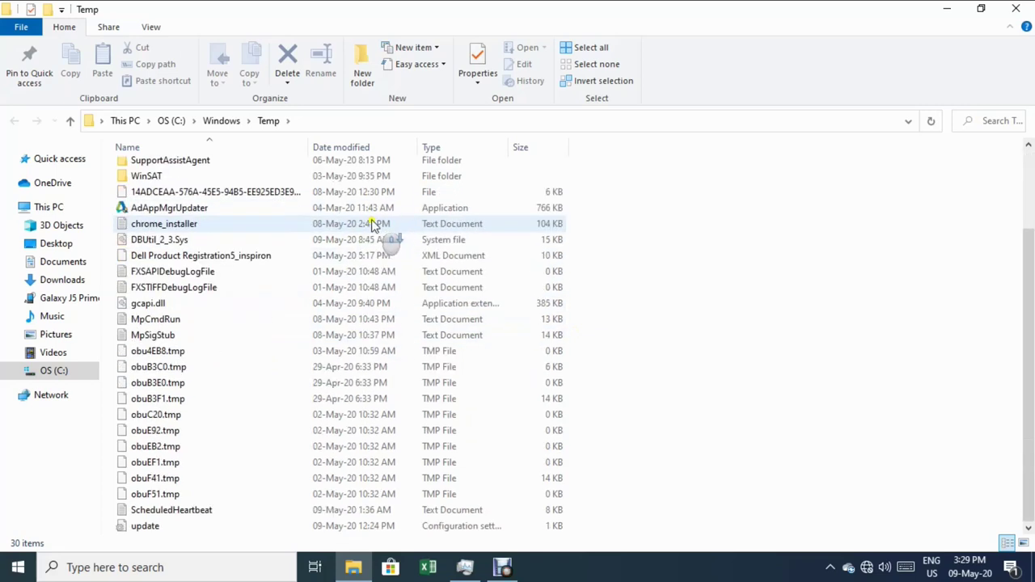
scroll(374, 223, up, 3)
scroll(375, 223, down, 3)
scroll(374, 227, up, 3)
scroll(374, 227, down, 3)
scroll(374, 227, up, 3)
scroll(374, 227, down, 3)
scroll(373, 228, up, 3)
scroll(374, 227, down, 3)
scroll(370, 231, up, 3)
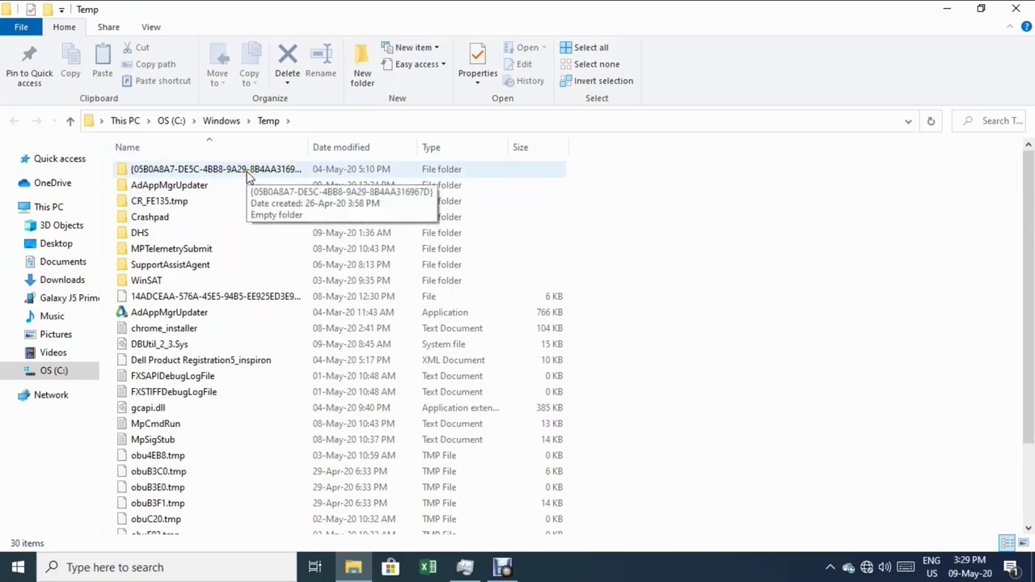
Step: Select the first folder in Windows Temp and change the layout to medium icons
click(247, 175)
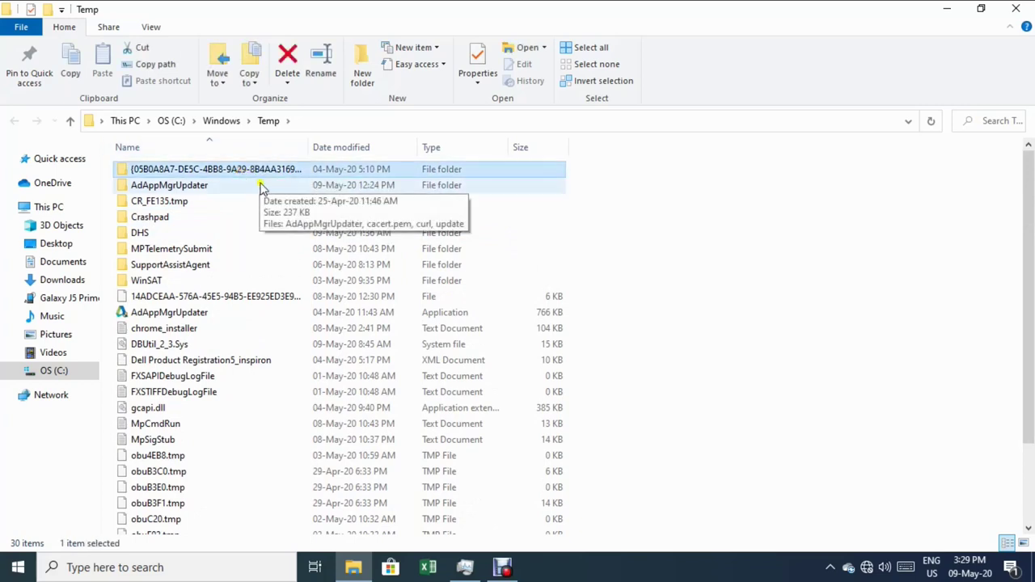
click(150, 27)
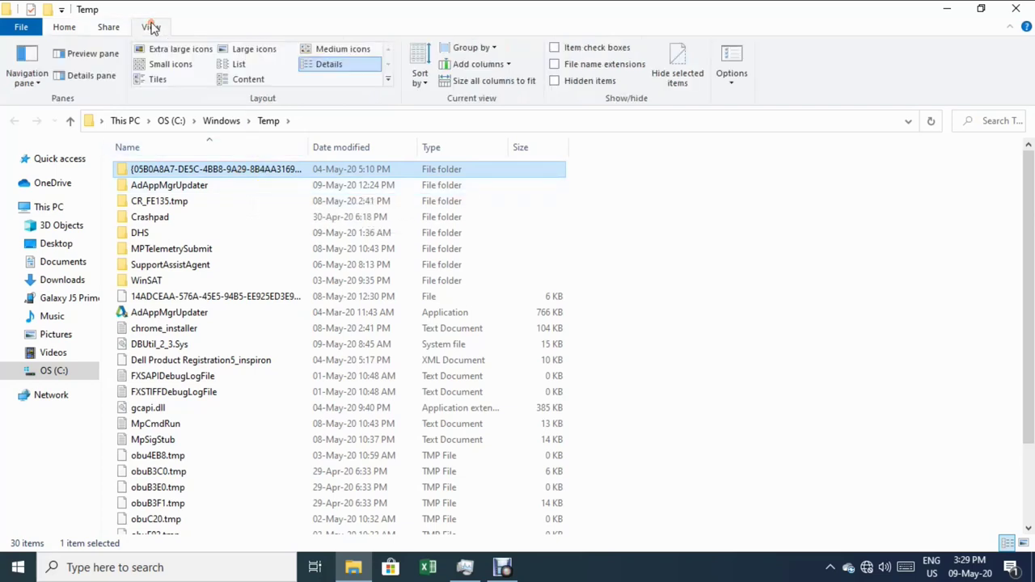
click(308, 51)
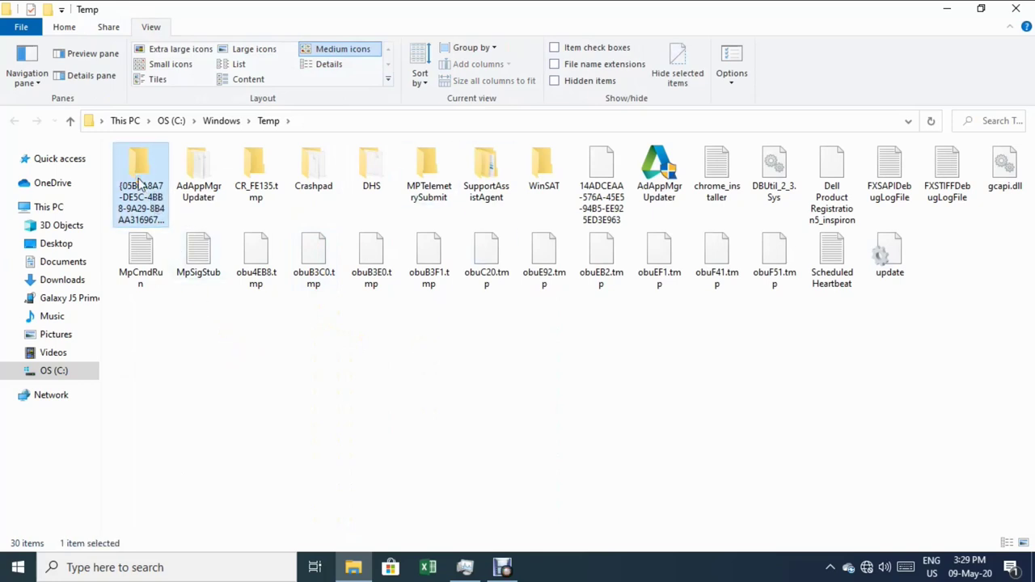
Step: Permanently delete all items in the Windows Temp folder, bypassing the Recycle Bin
key(ctrl+a)
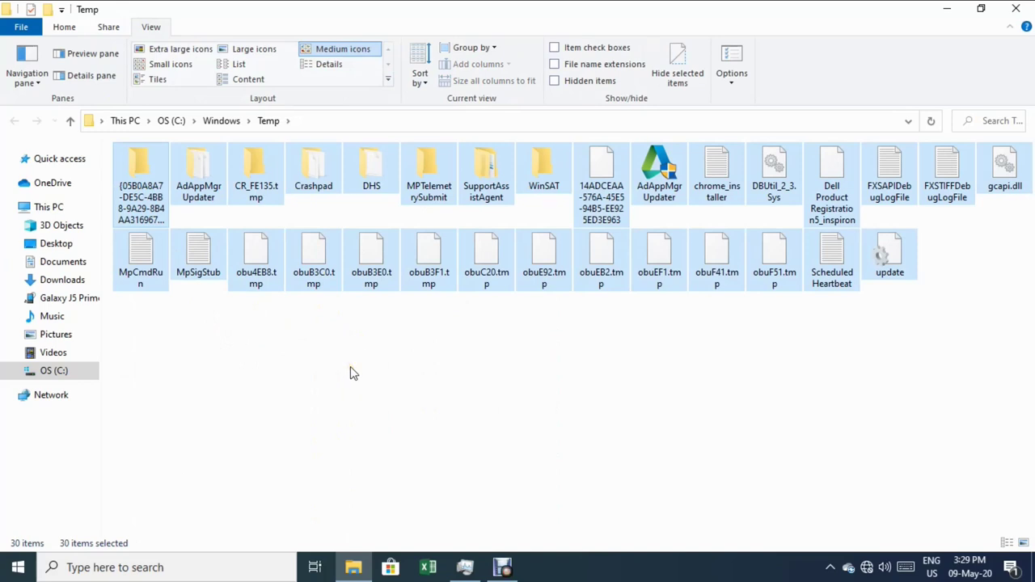
key(shift+Delete)
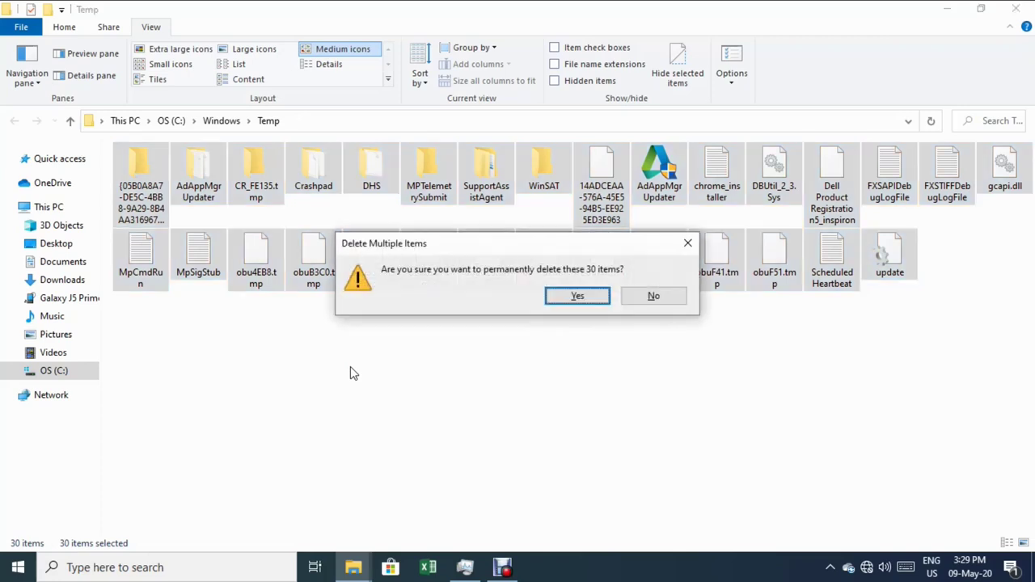
key(Return)
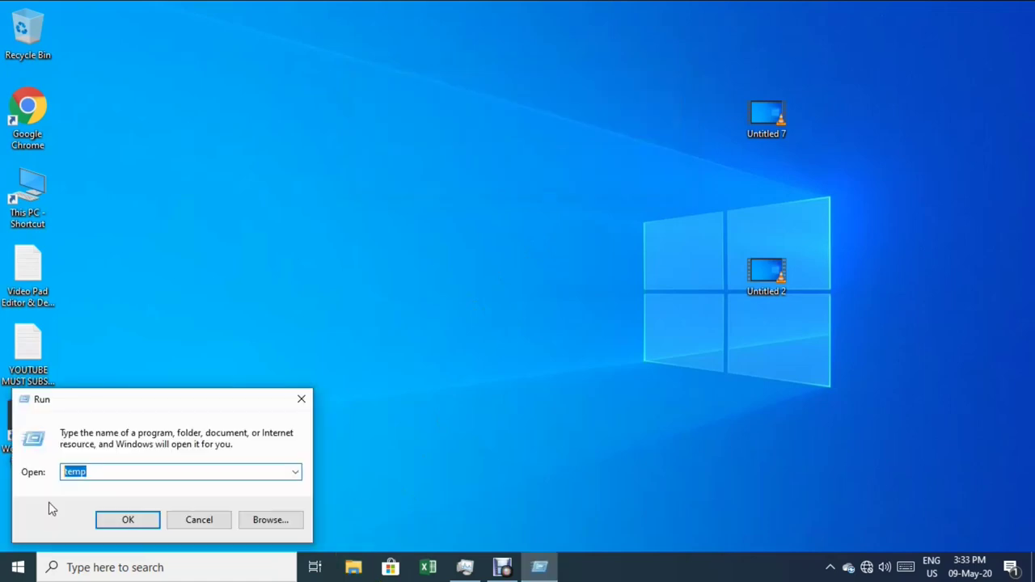
Step: Run the command "%temp%" to open the user account's local Temp folder
text(%)
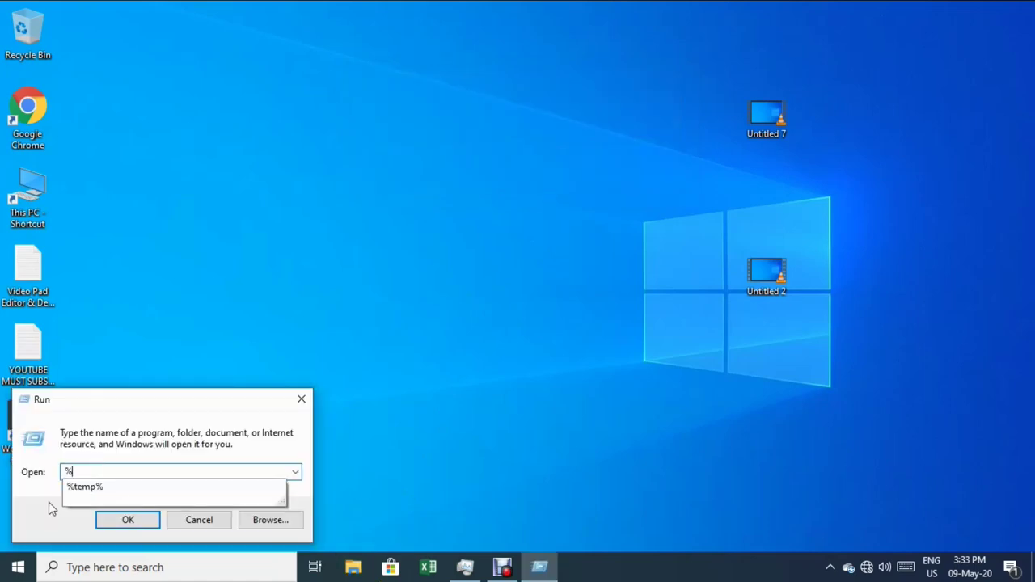
text(temp%)
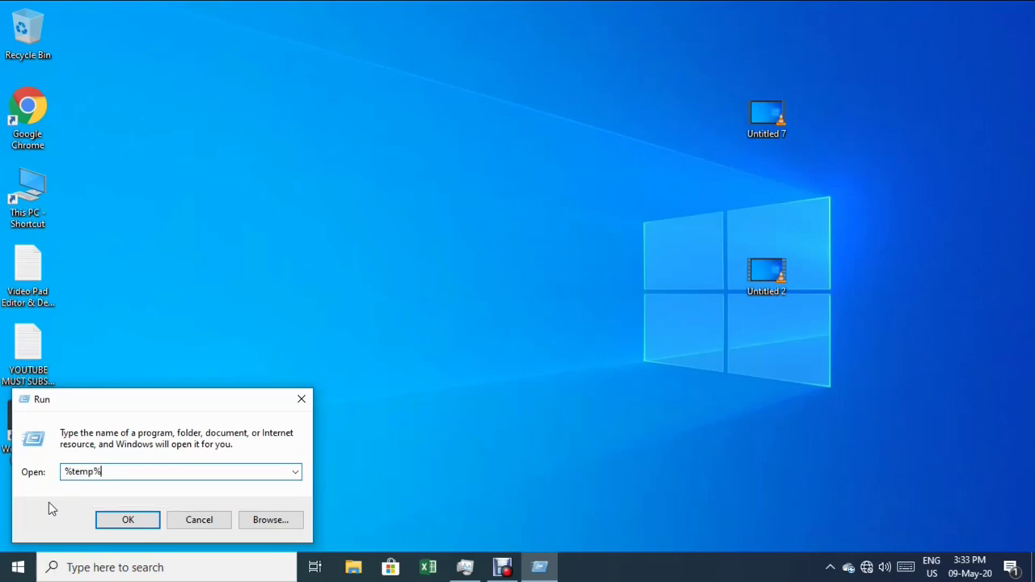
click(121, 520)
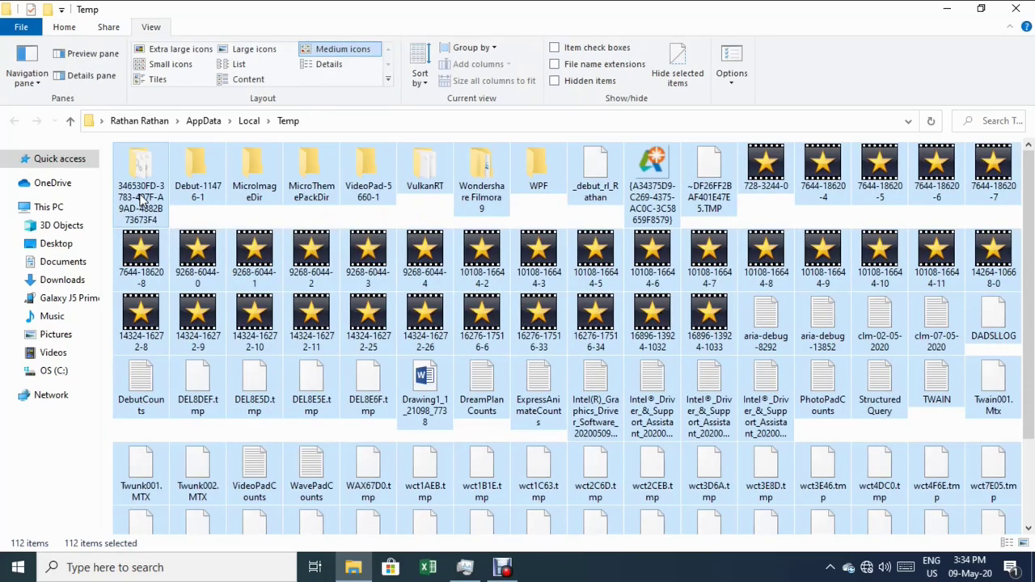
Step: Delete all selected items in the local Temp folder, skipping those in use or needing administrator permission, and close the folder window
key(Delete)
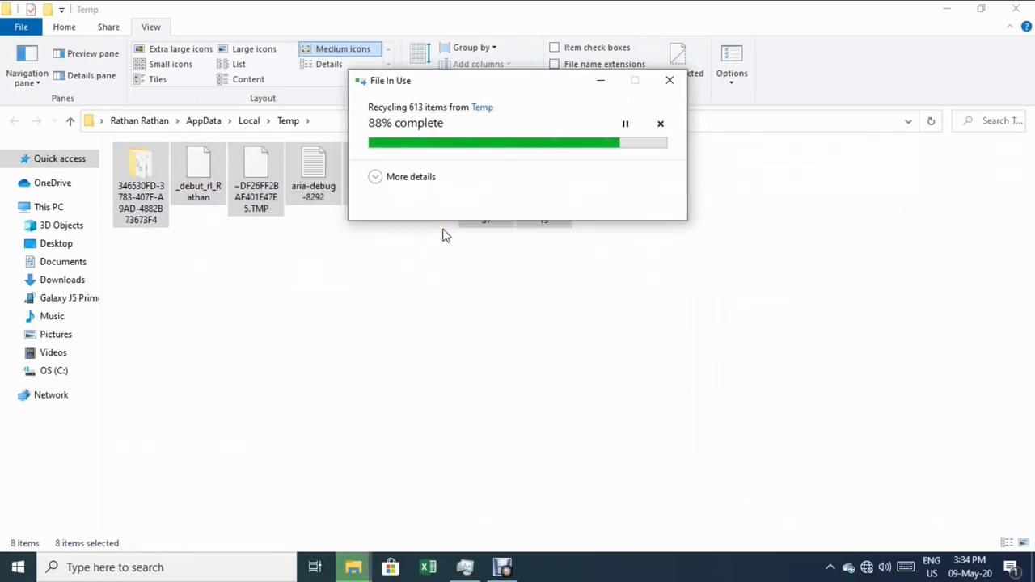
click(548, 247)
click(547, 247)
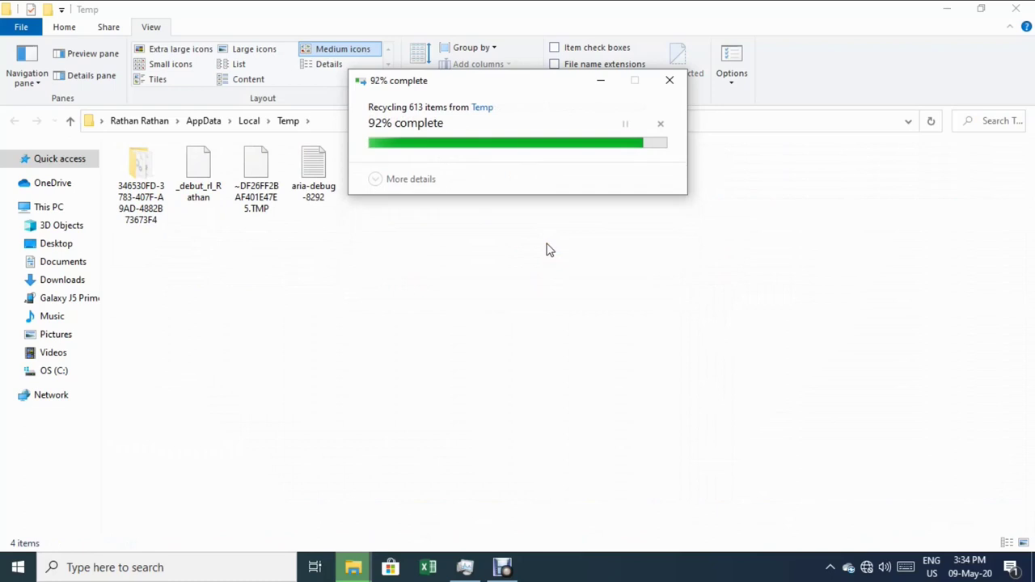
click(547, 247)
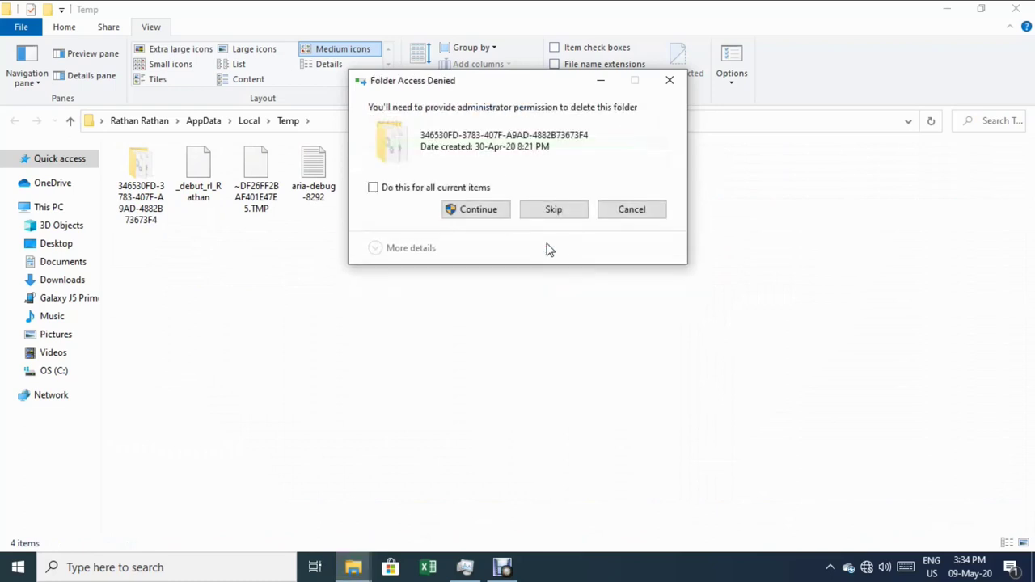
click(548, 212)
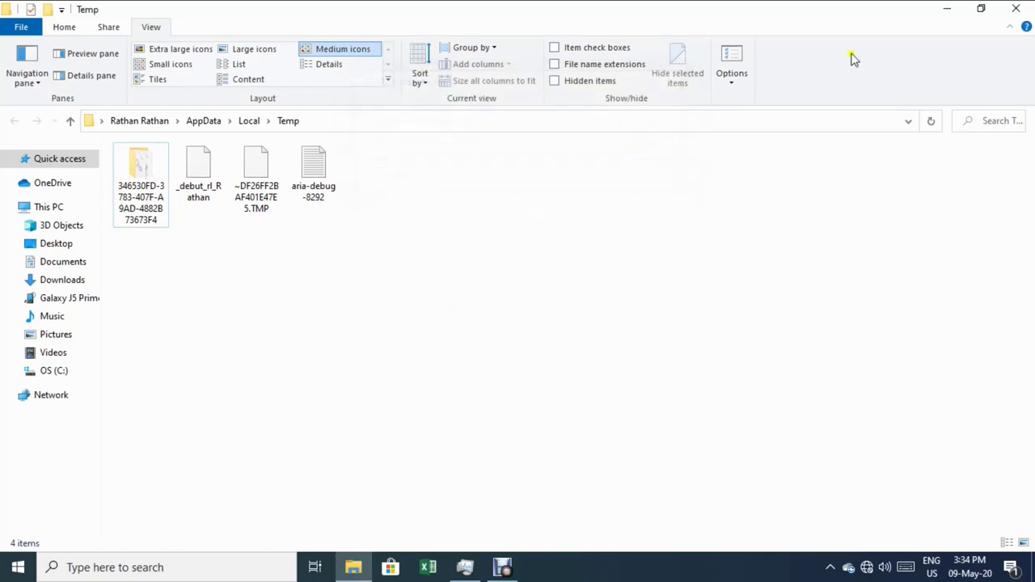
click(1016, 9)
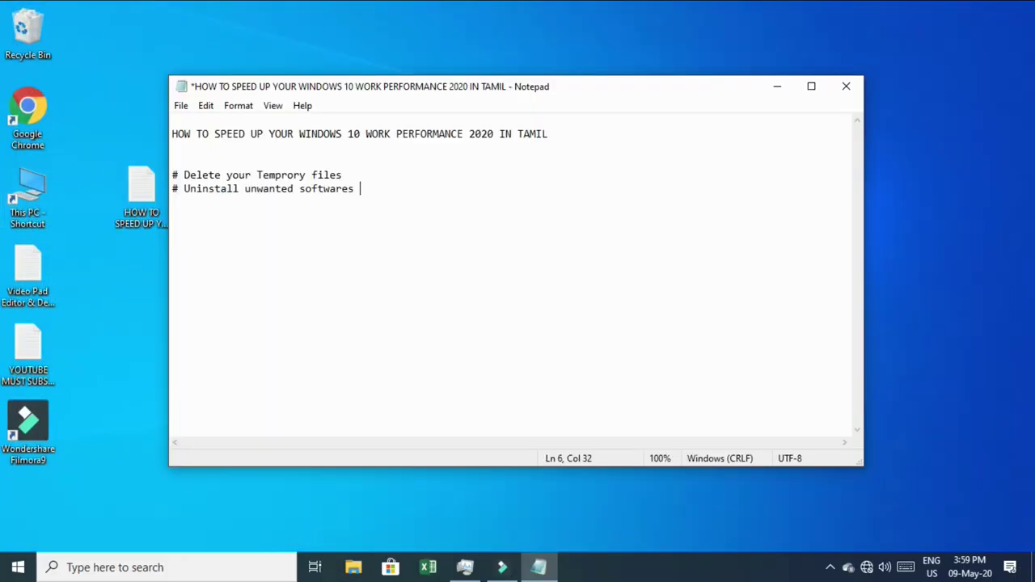
Step: Complete the second tip in the Notepad note as "# Uninstall unwanted softwares from your PC"
text(from your PC)
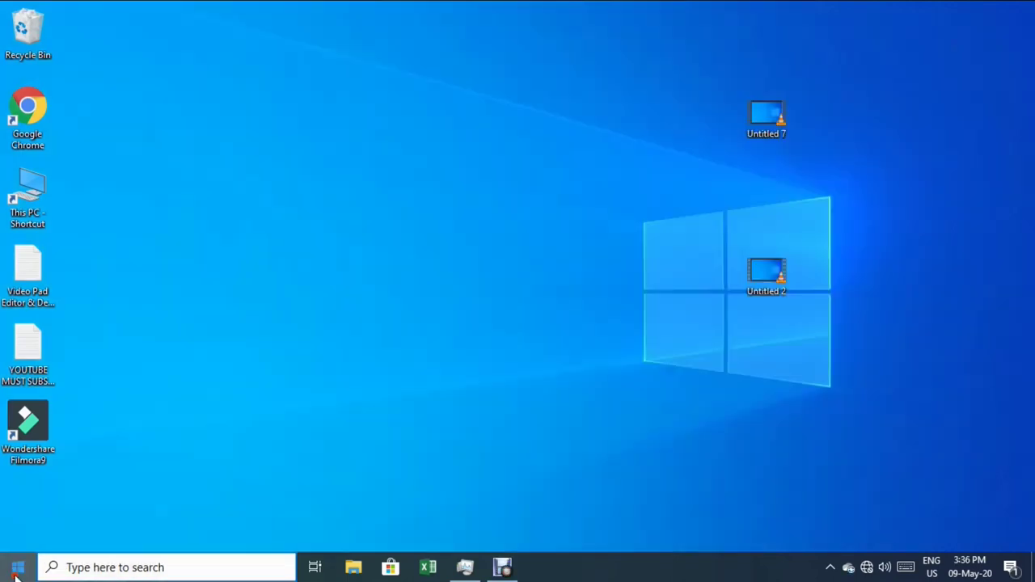
Step: Open Windows Settings and show the Apps & features list of installed programs
click(18, 570)
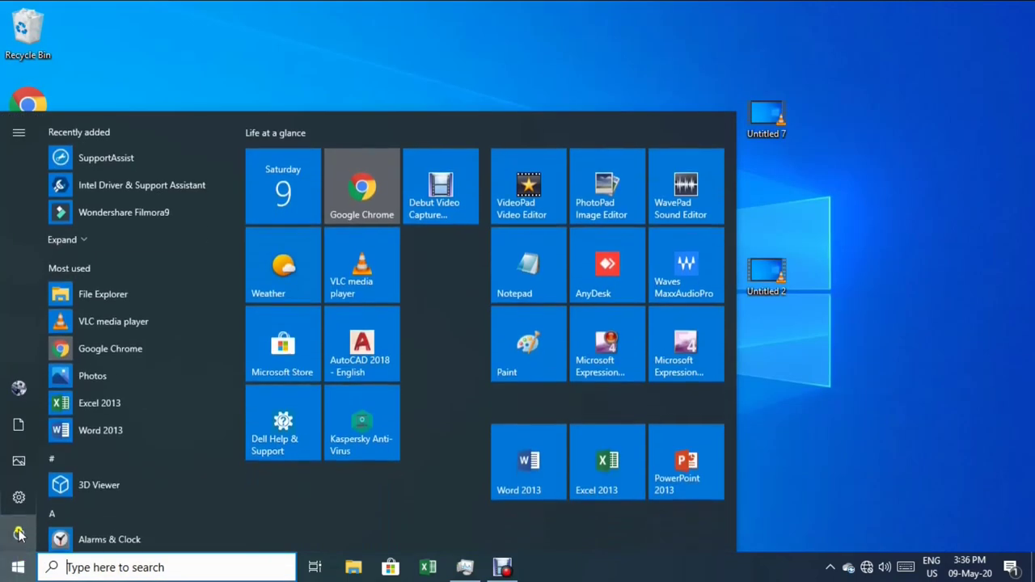
click(18, 497)
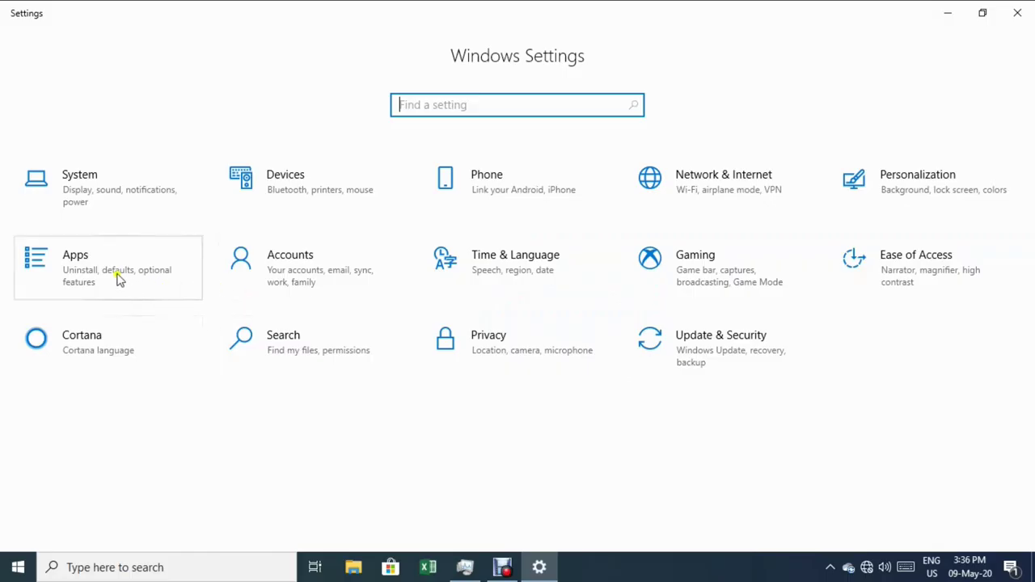
click(118, 275)
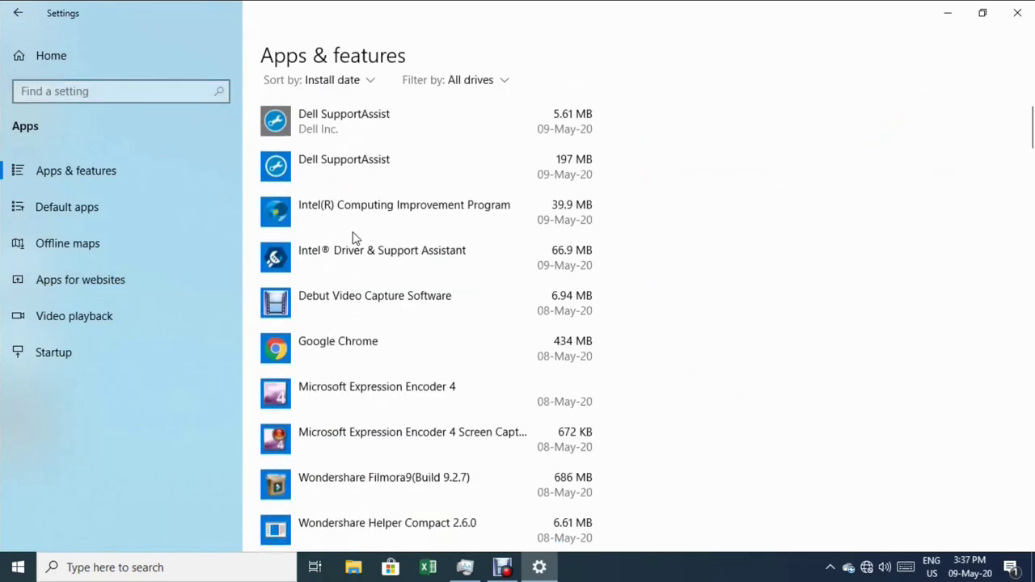
Step: Uninstall Microsoft Expression Encoder 4 Screen Capture Codec from the installed apps
scroll(353, 237, down, 3)
click(355, 196)
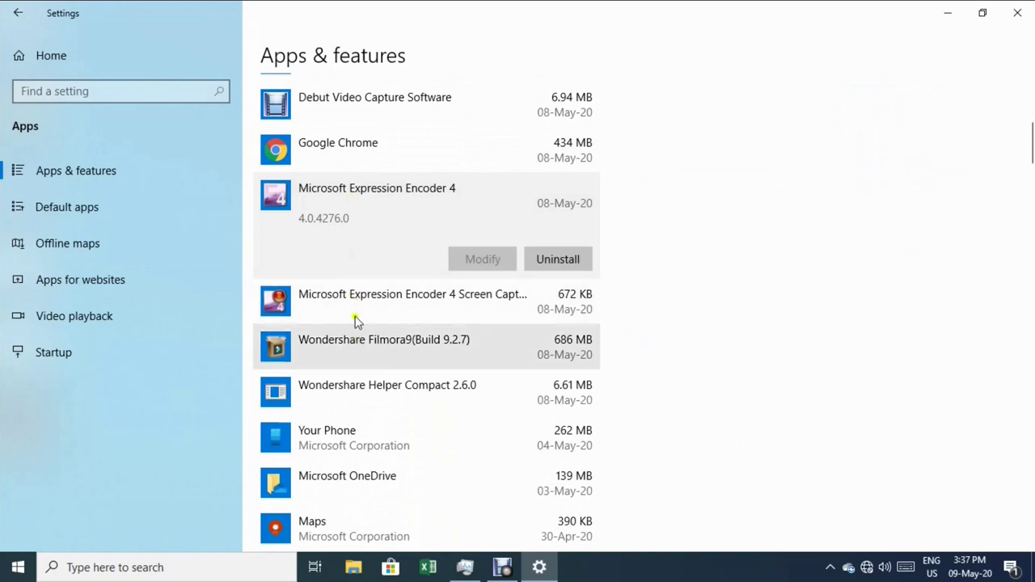
click(354, 308)
click(564, 318)
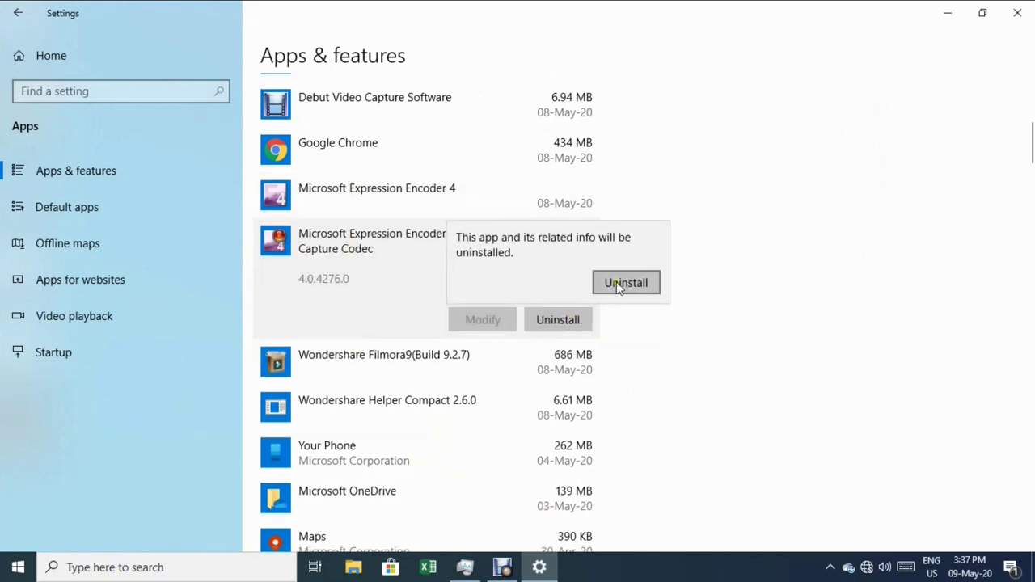
click(616, 283)
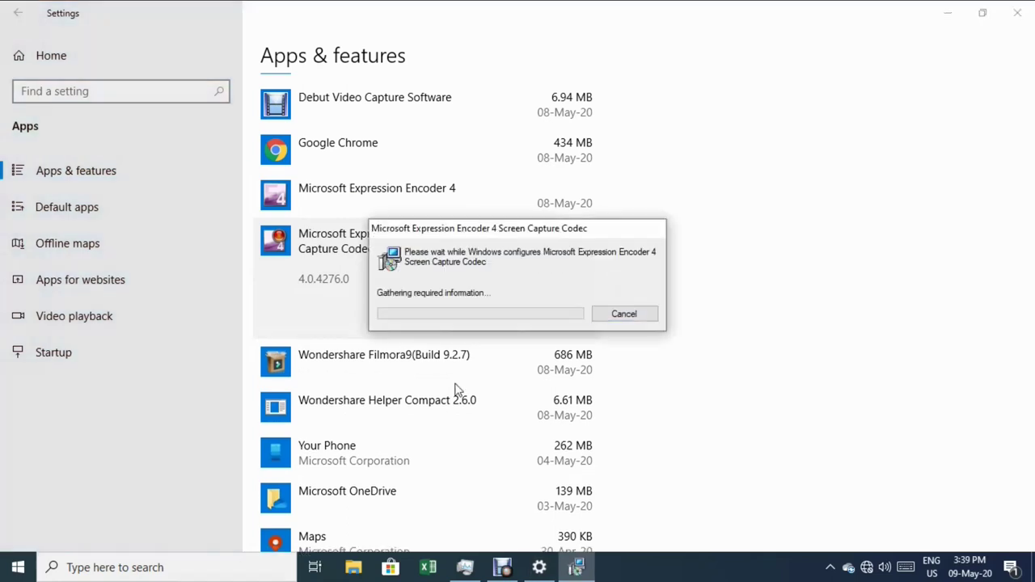
Step: Uninstall Microsoft Expression Encoder 4, finish its removal wizard and close Settings
click(444, 190)
click(578, 263)
click(615, 227)
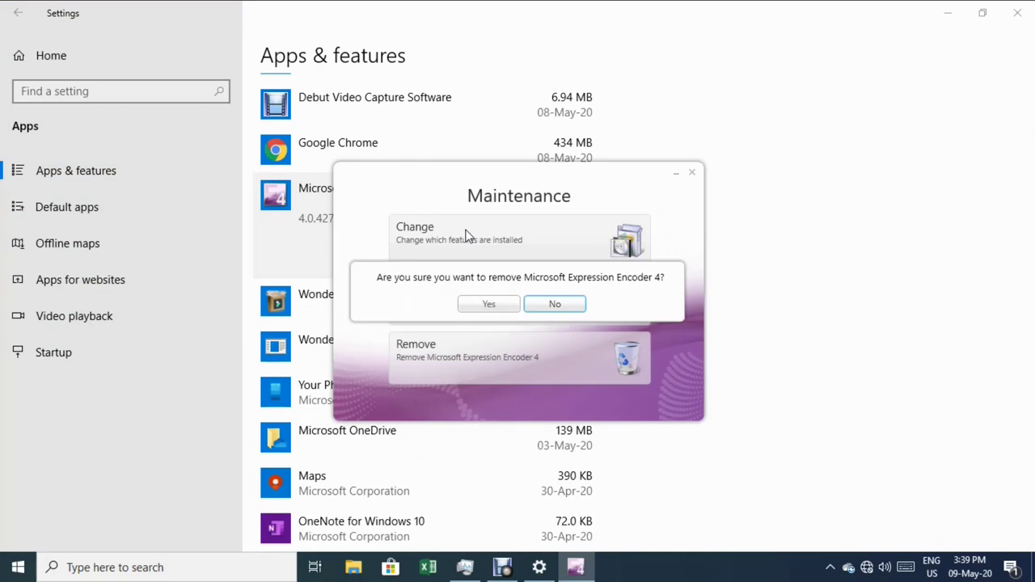
click(491, 309)
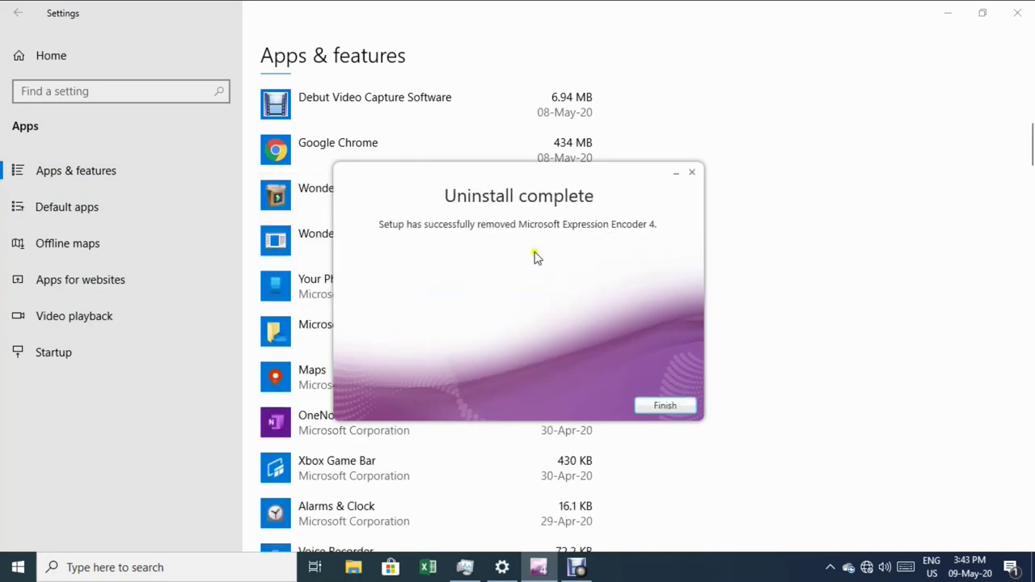
click(664, 409)
key(alt+F4)
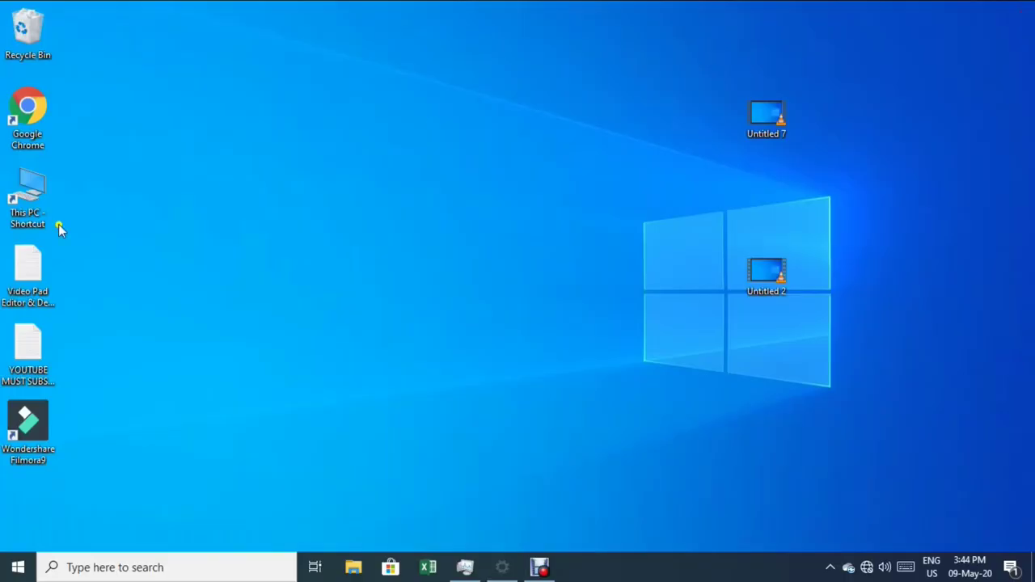
Step: Permanently delete all items in the Recycle Bin, checking its contents once more before closing it
double_click(36, 29)
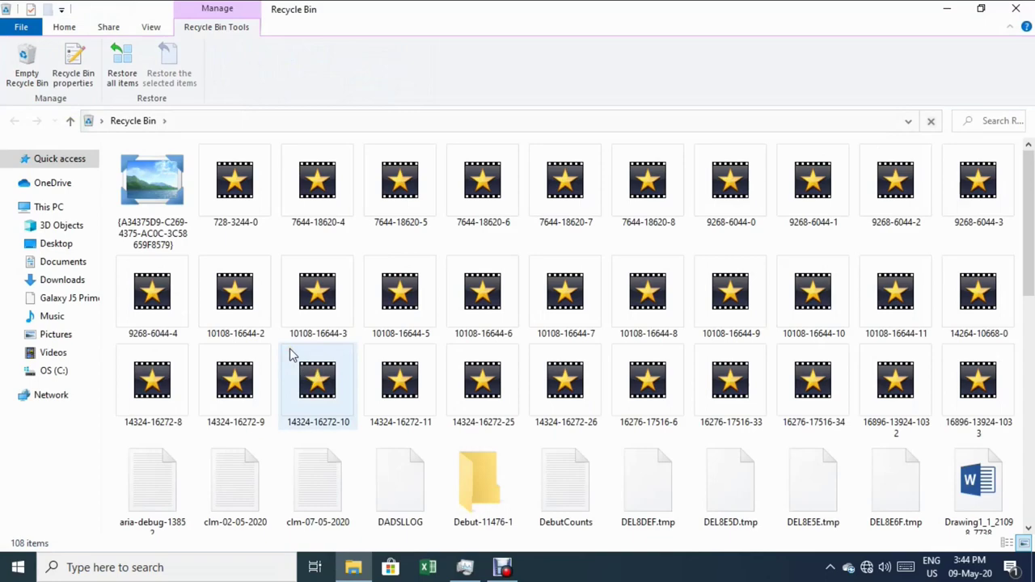
click(1031, 360)
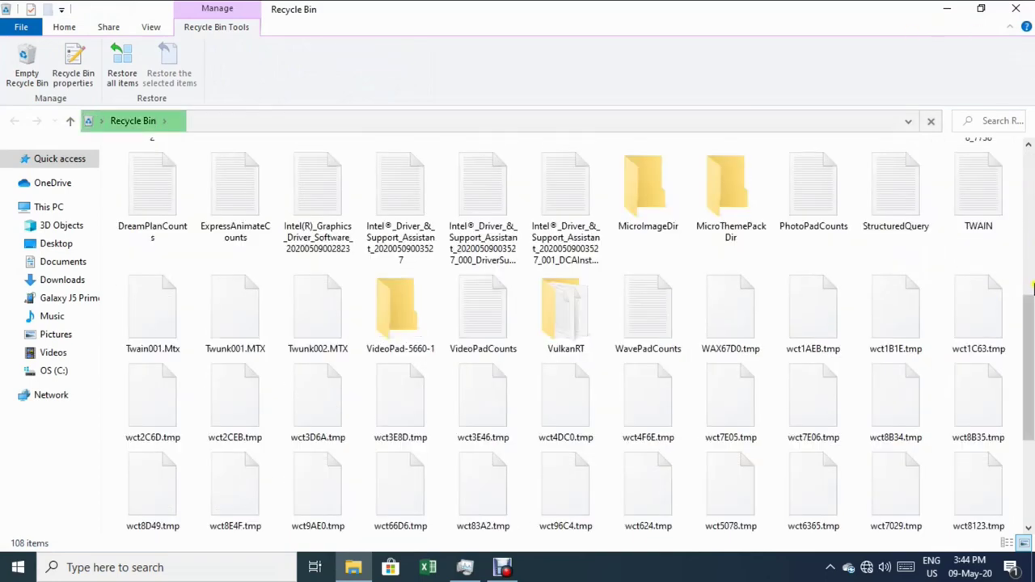
drag(1032, 360, 1033, 209)
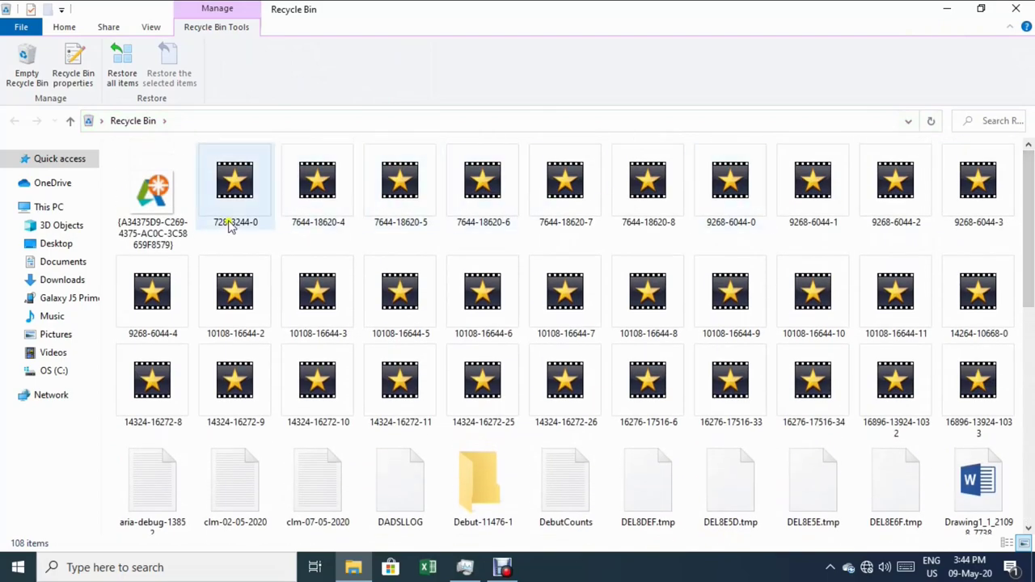
click(165, 197)
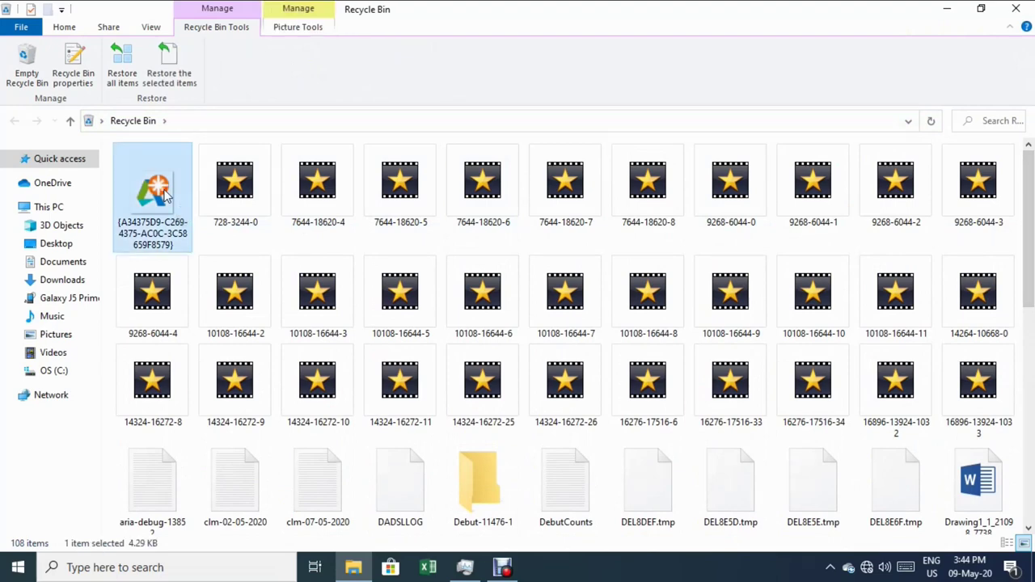
key(ctrl+a)
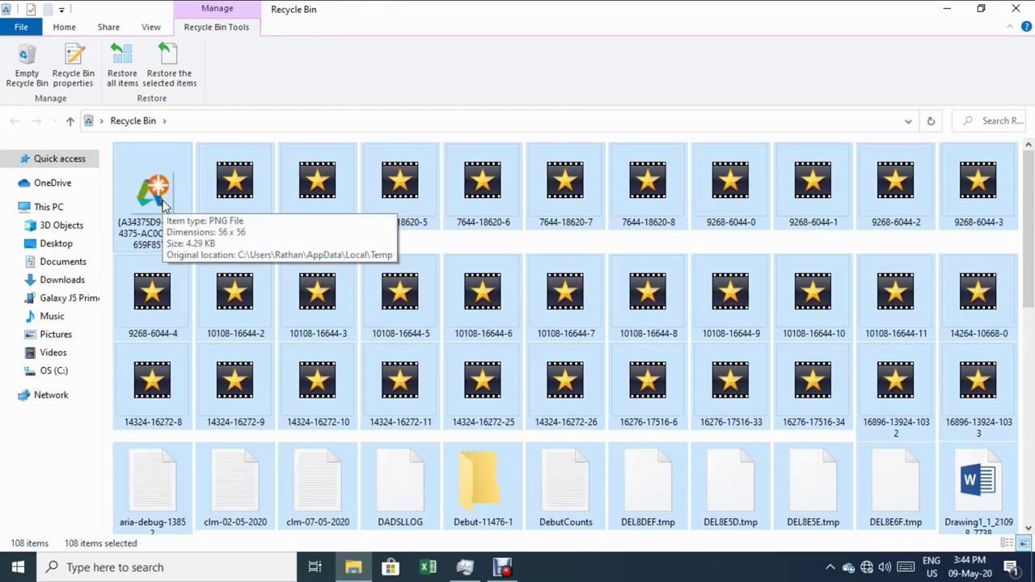
key(shift+Delete)
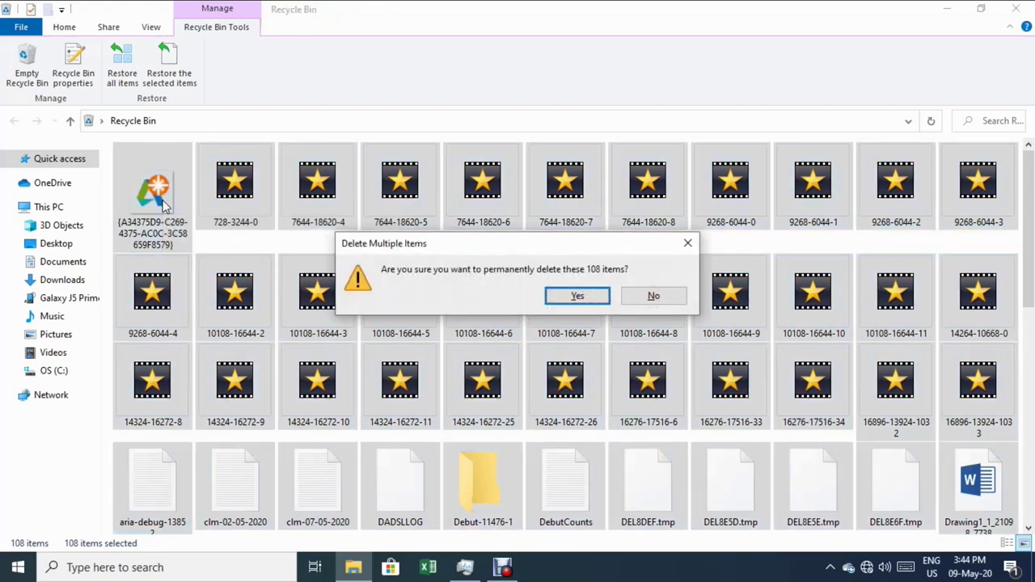
key(Return)
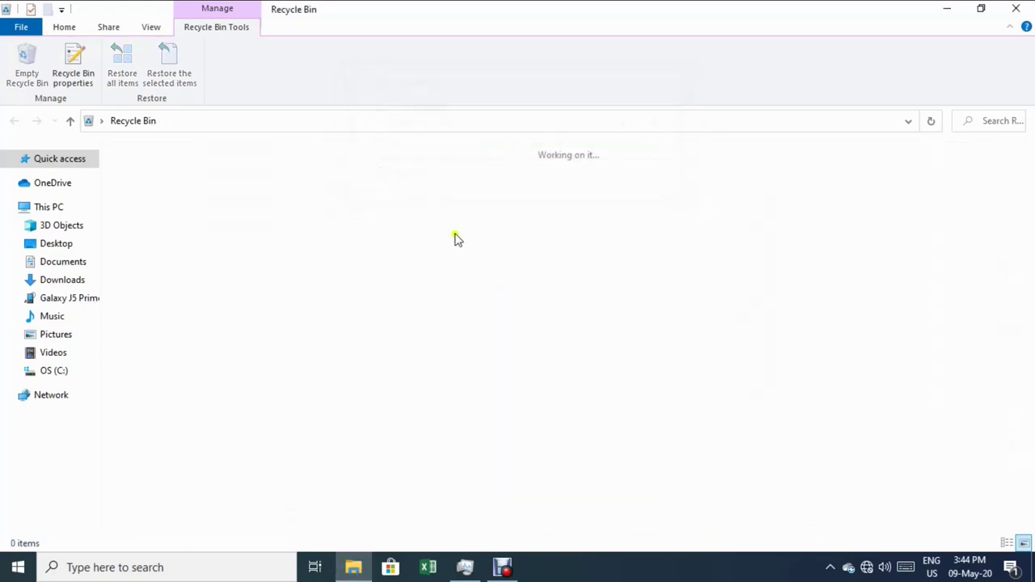
key(alt+F4)
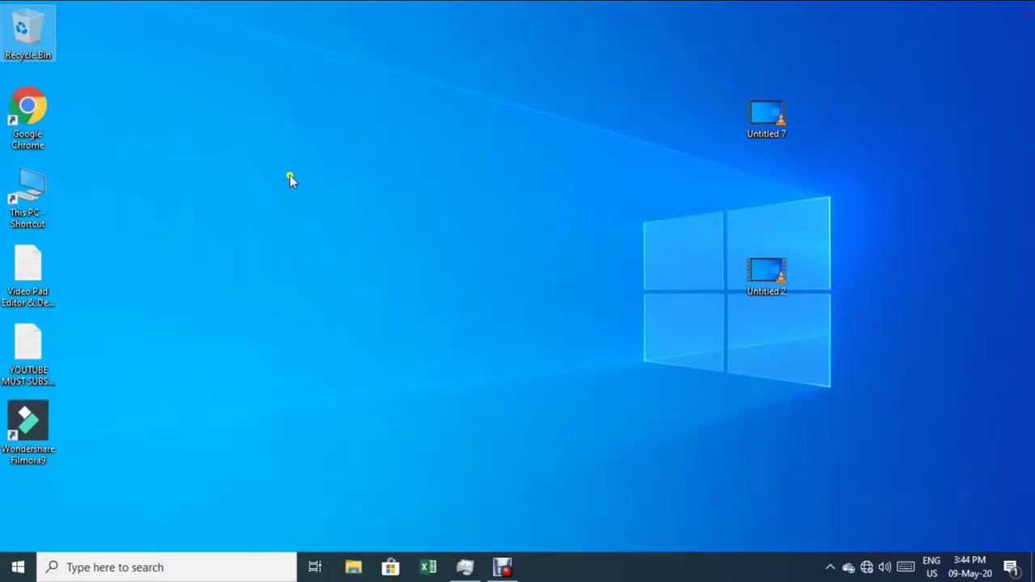
double_click(26, 32)
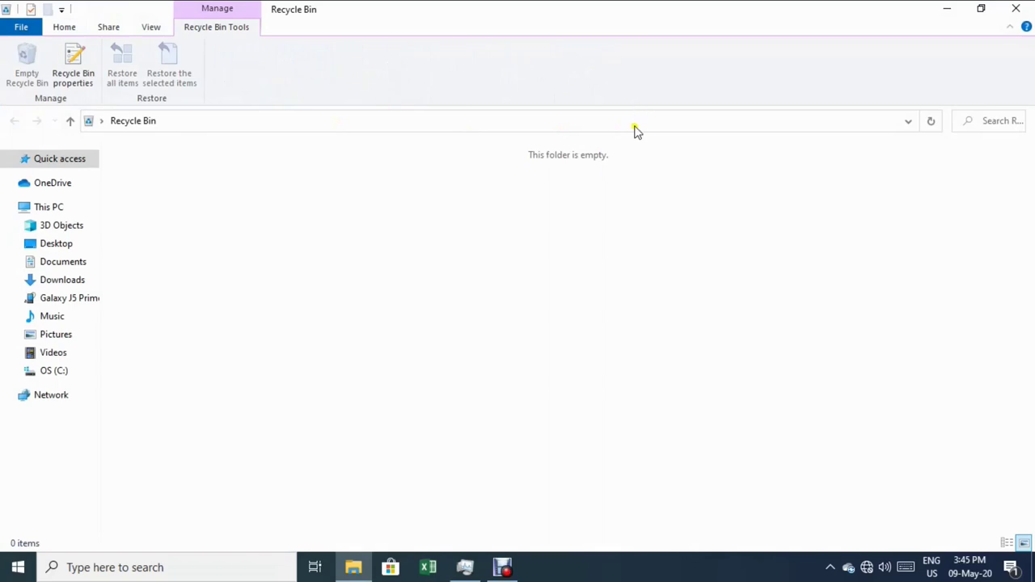
click(1017, 8)
Step: Open the Videos folder in This PC and look through its Video and Debut subfolders for unneeded files
double_click(34, 195)
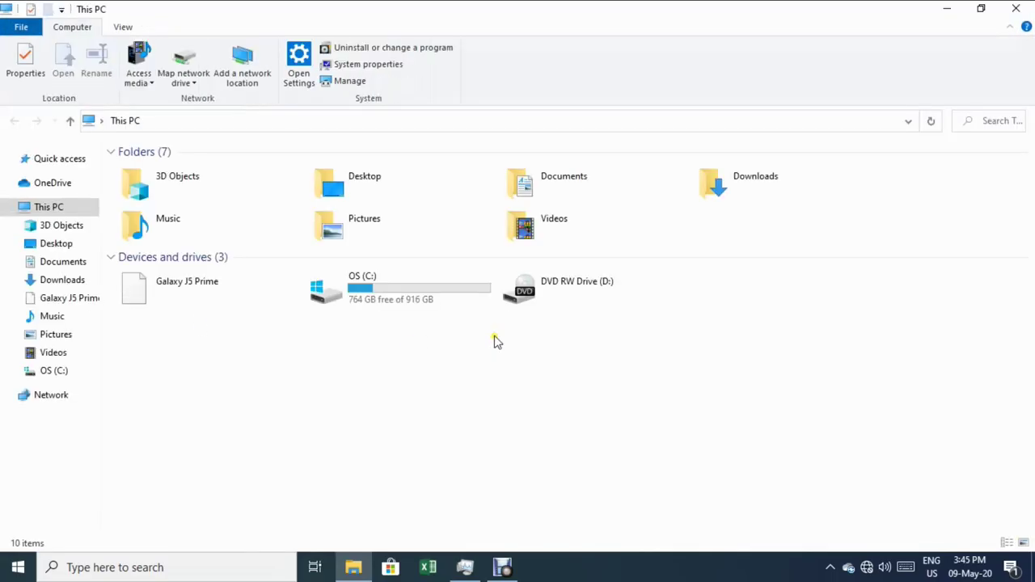
double_click(538, 227)
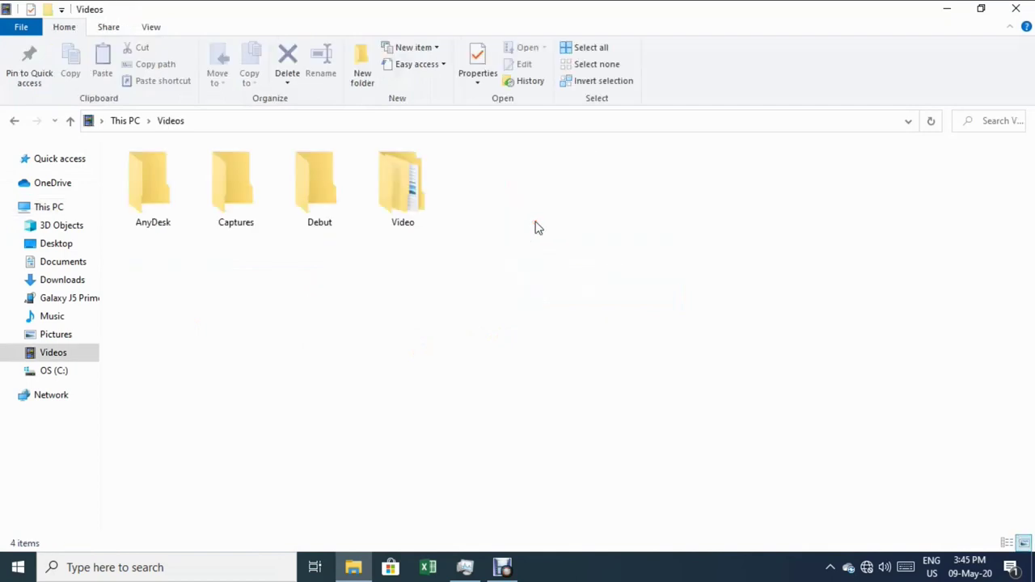
double_click(400, 214)
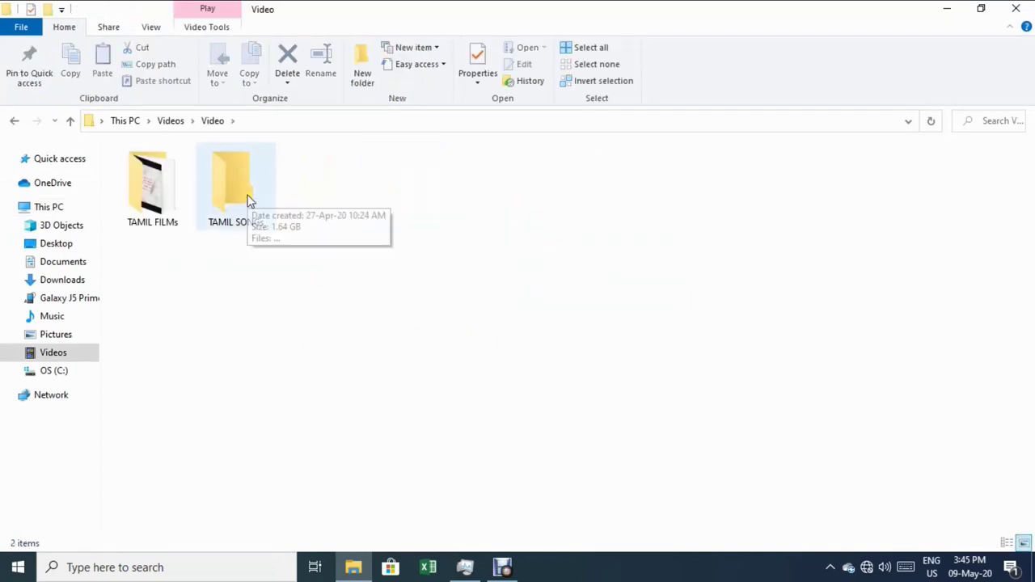
key(alt+Up)
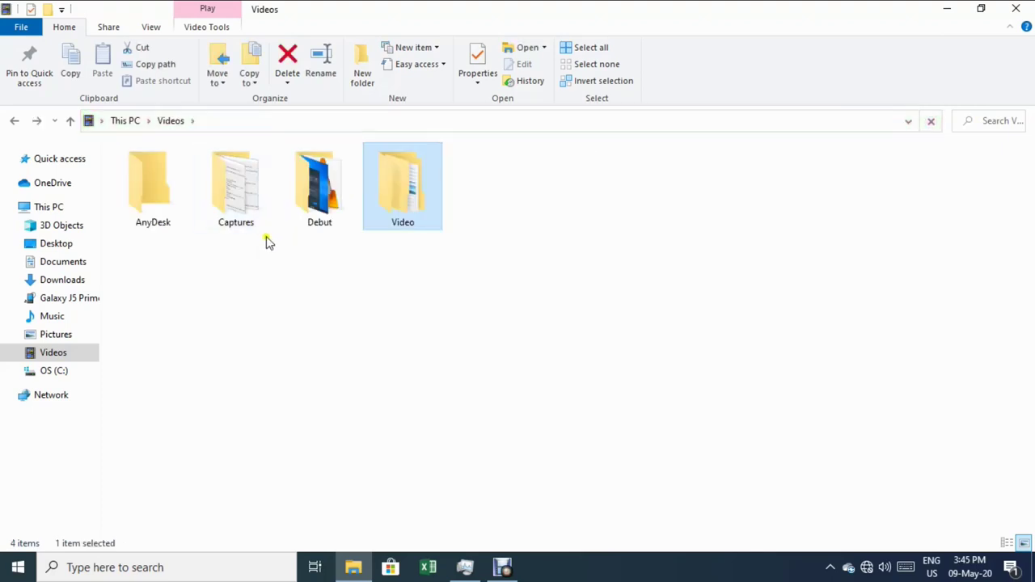
double_click(308, 201)
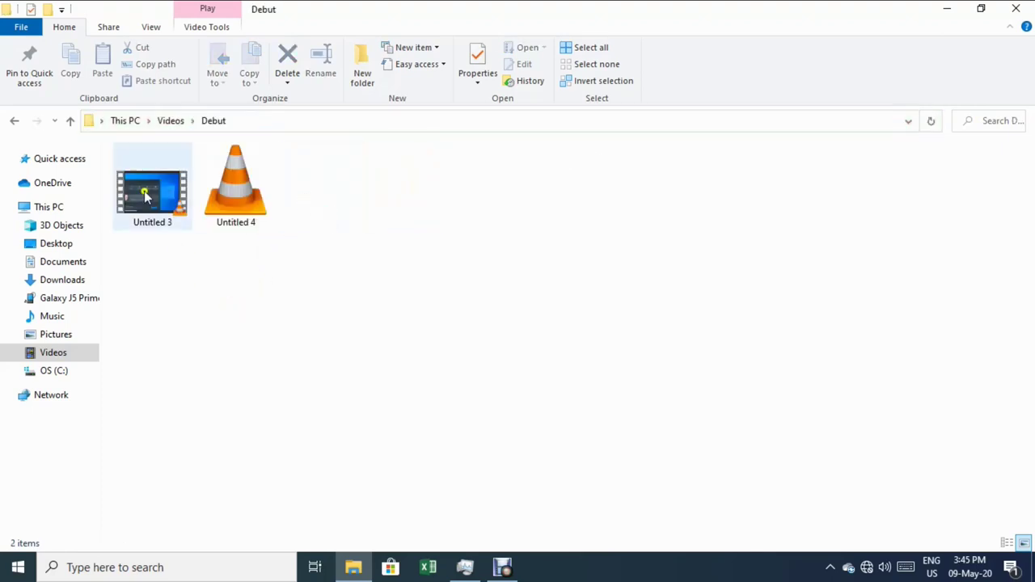
click(70, 122)
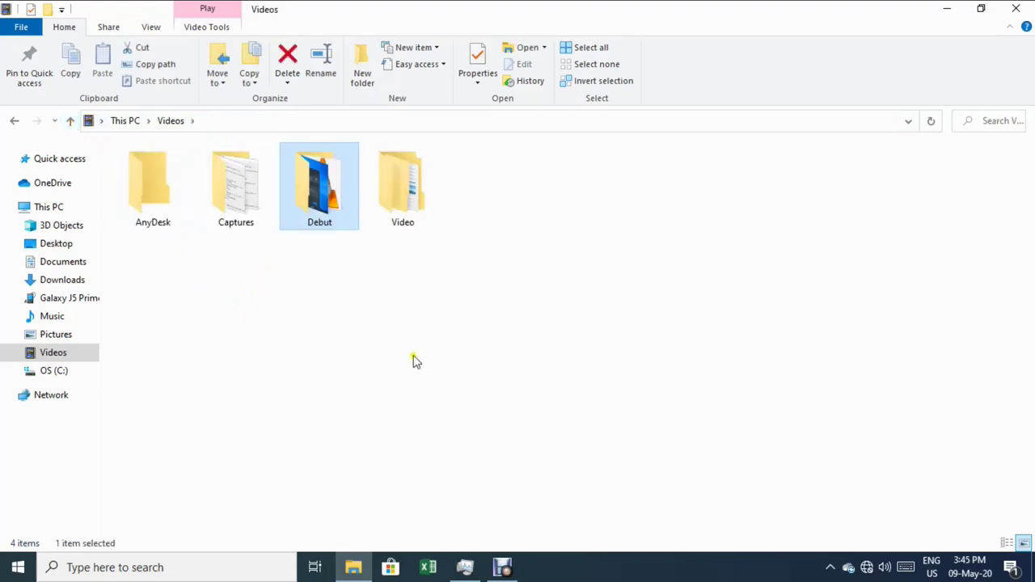
Step: Delete the six VLC media player screenshots of Untitled 7.avi, editing.mp4 and My Video.mp4 from the Captures folder
double_click(240, 214)
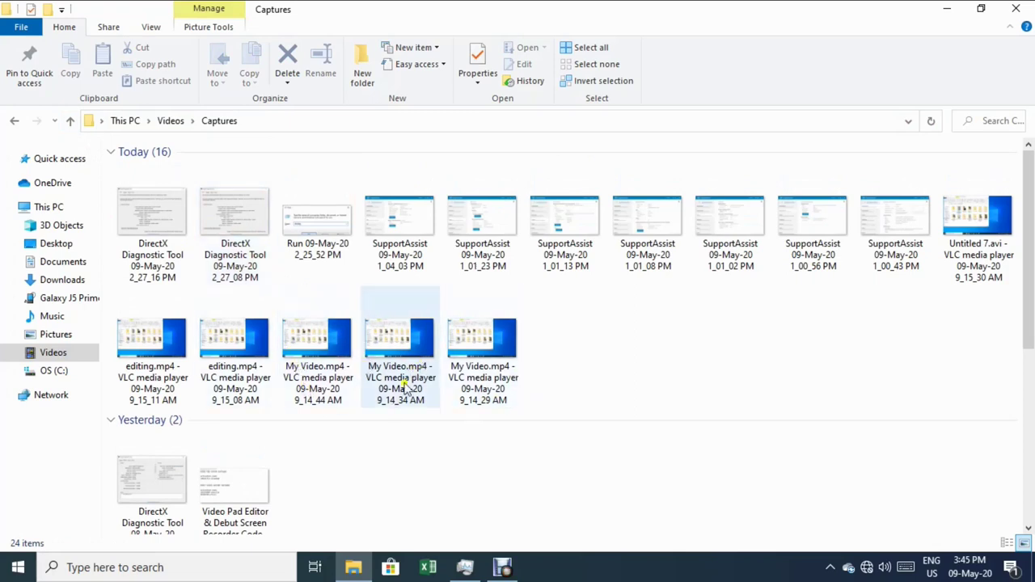
click(476, 352)
ctrl+click(979, 246)
ctrl+click(366, 376)
ctrl+click(317, 356)
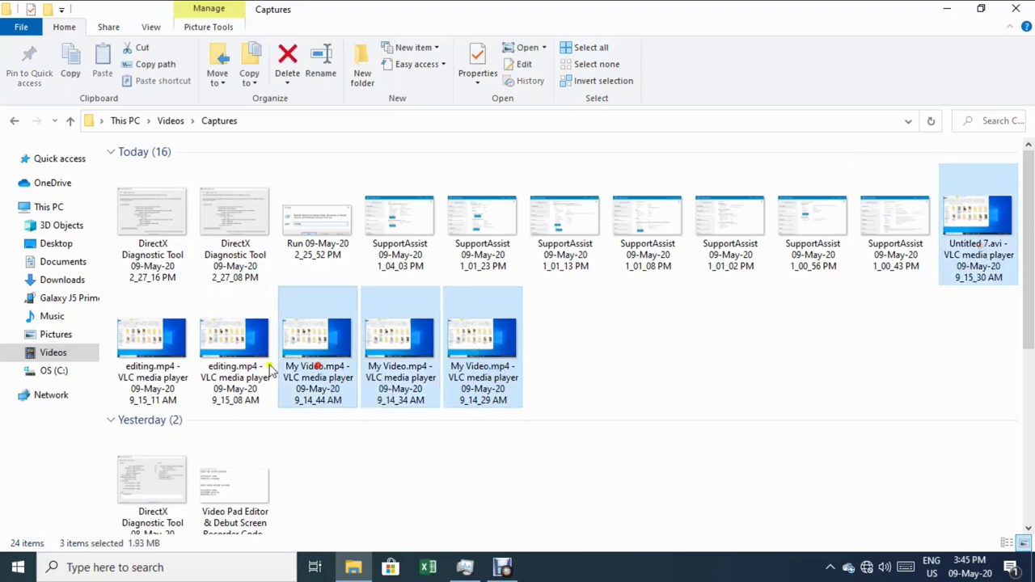
ctrl+click(235, 356)
ctrl+click(139, 358)
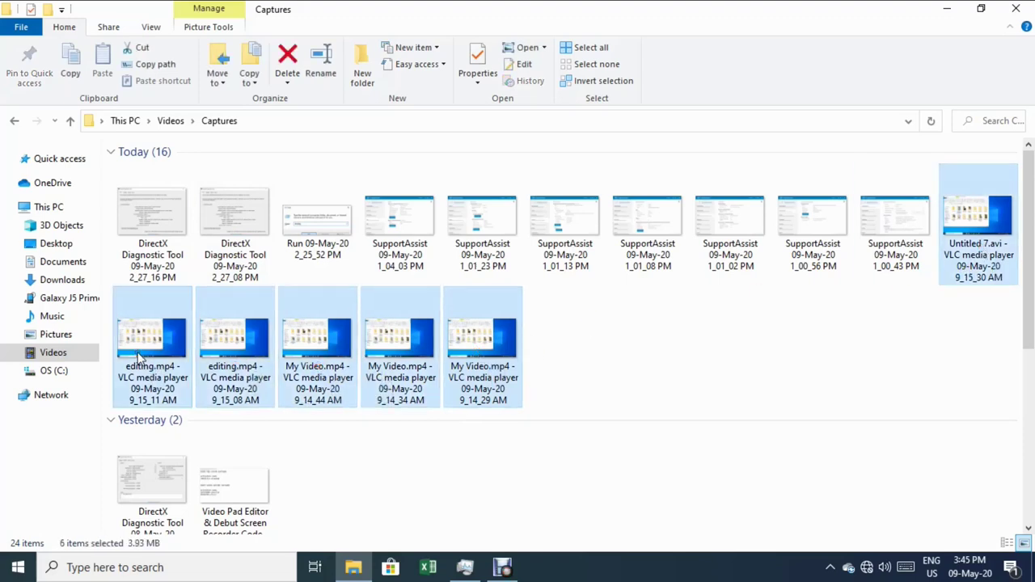
key(Delete)
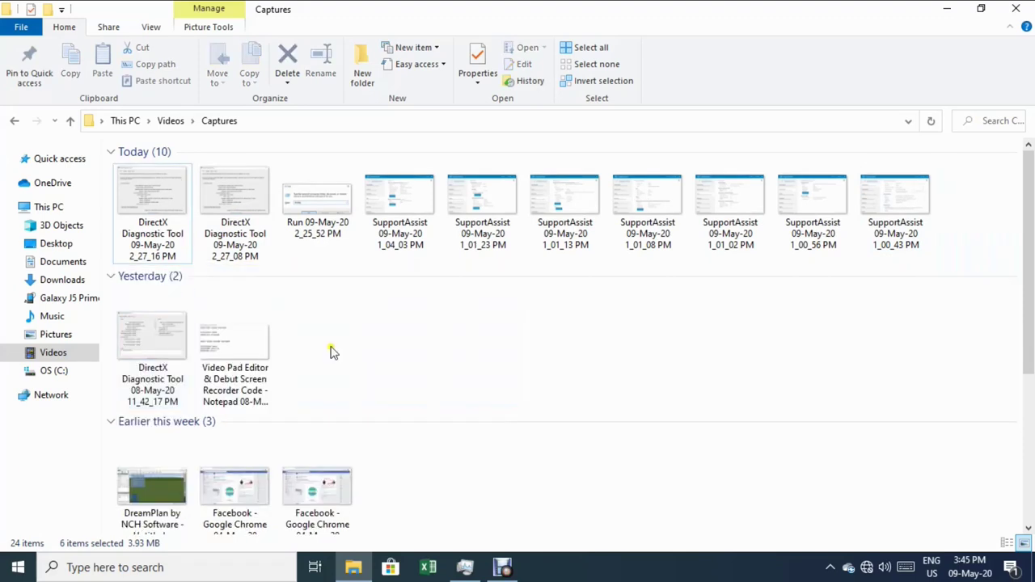
Step: Check the AnyDesk folder inside Videos for unneeded files and return to This PC
click(69, 120)
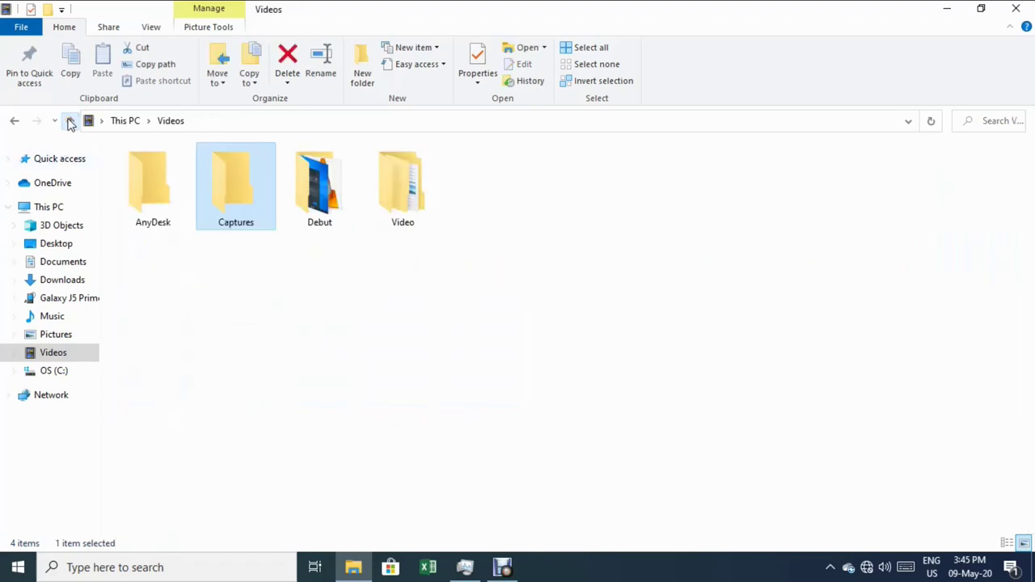
click(163, 212)
double_click(163, 212)
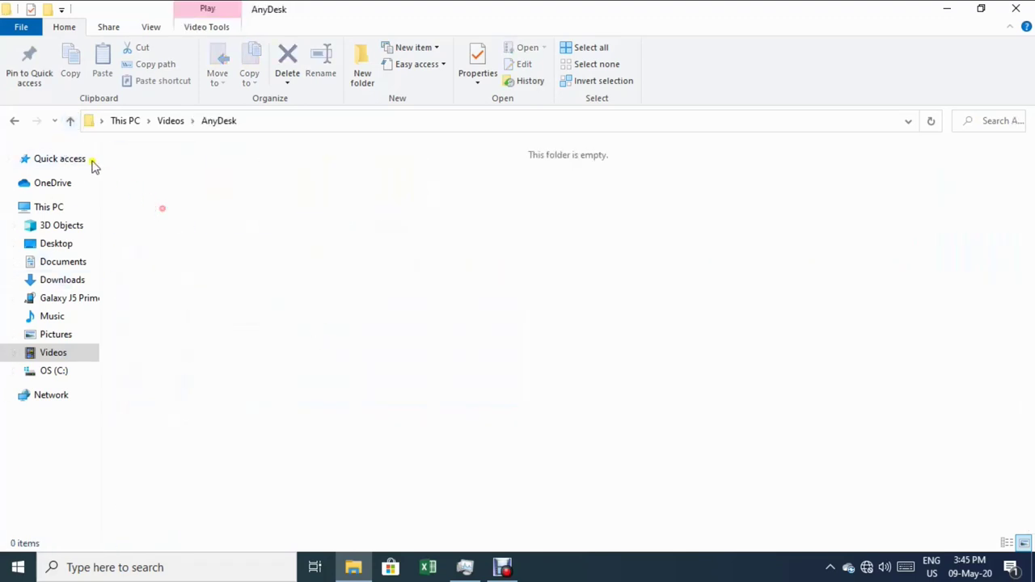
click(70, 121)
click(69, 122)
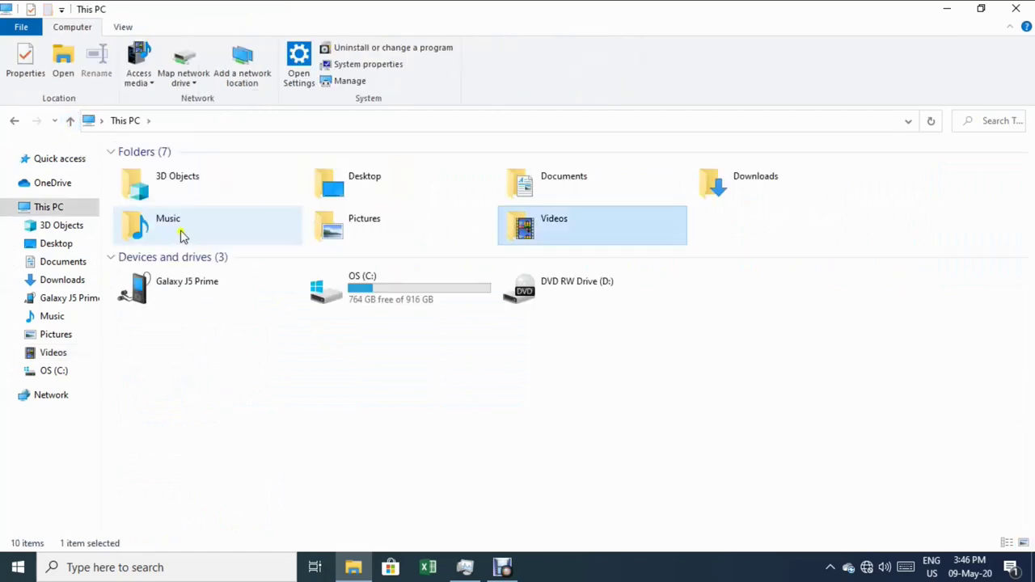
Step: Look through the Screenshots and Video Projects folders inside Pictures for unneeded files
click(180, 235)
click(342, 233)
double_click(342, 233)
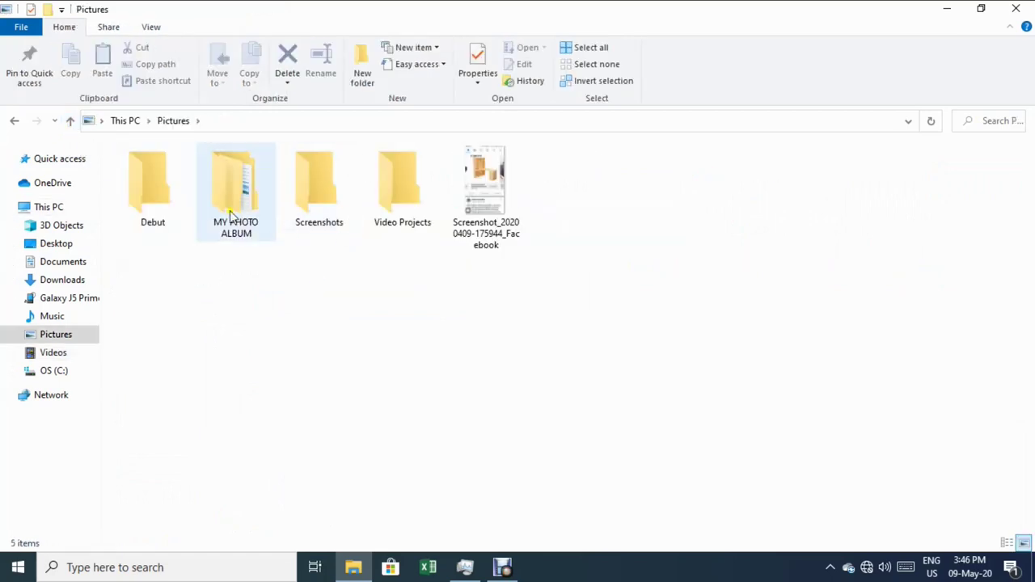
double_click(301, 203)
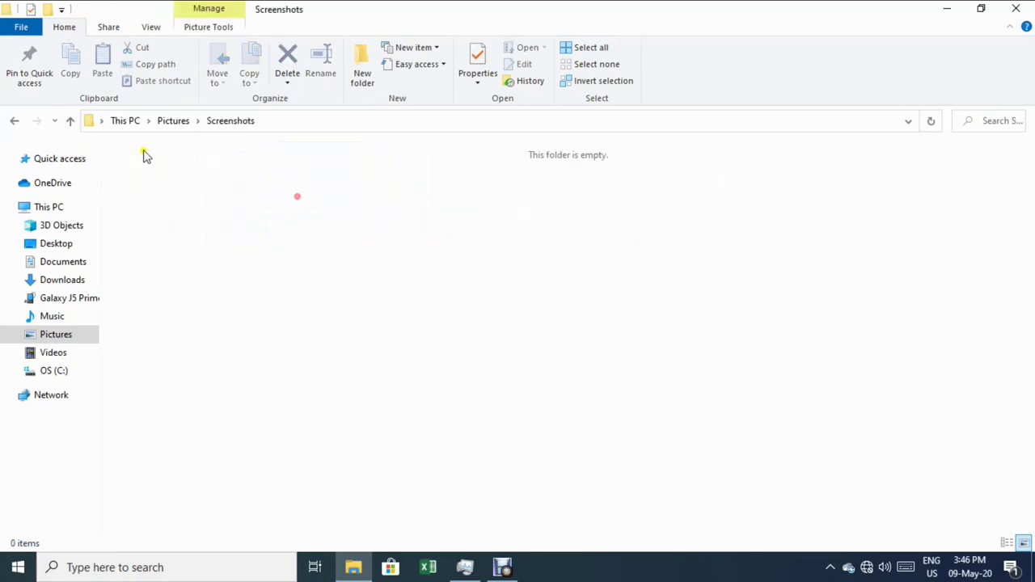
click(70, 122)
double_click(418, 224)
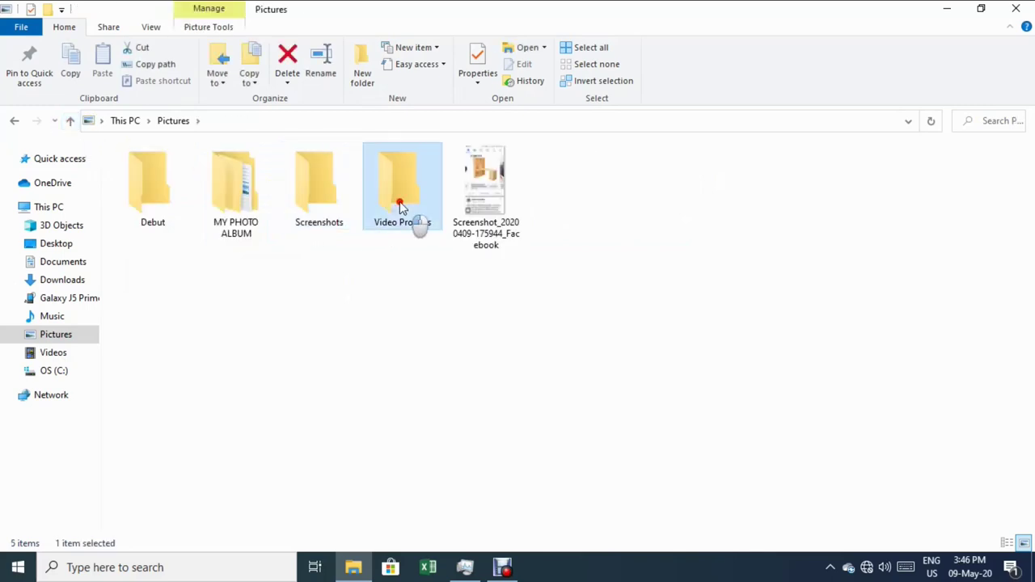
click(70, 120)
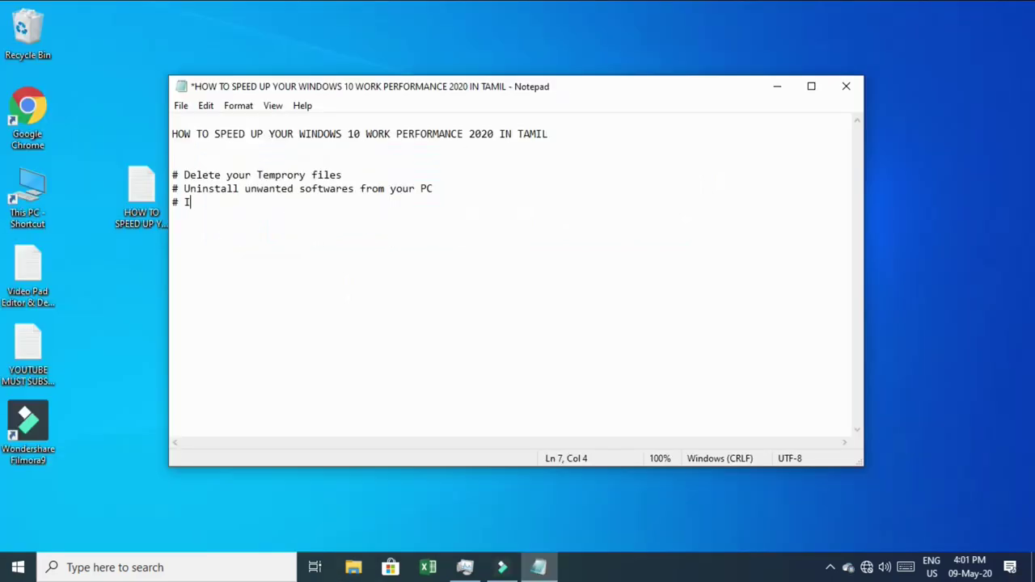
Step: Complete the third tip in the Notepad note as "# Istall softwares depend your Ram capacity"
text(stal)
text(sf)
key(BackSpace)
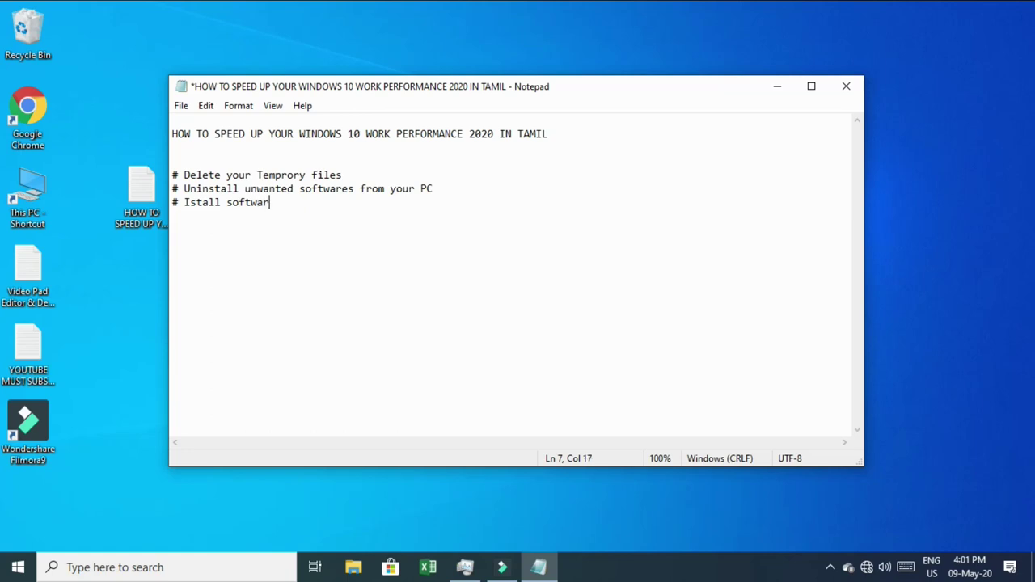
text(oftwares depend your Ram)
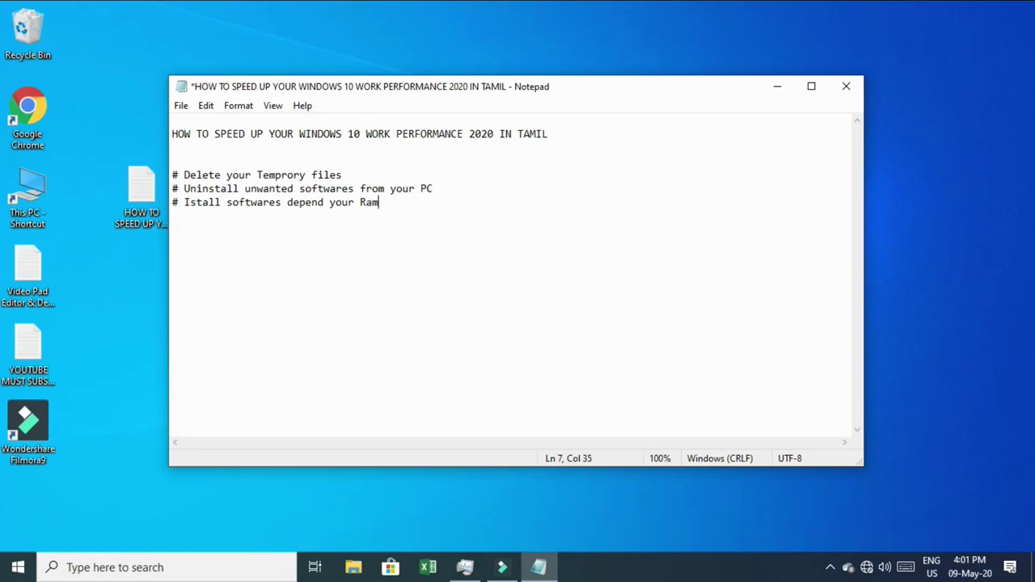
text( capacity)
Step: Add the fourth tip "# Off your Startup programs" to the note and start another line with "#"
key(Return)
text(# O)
text(ff your St)
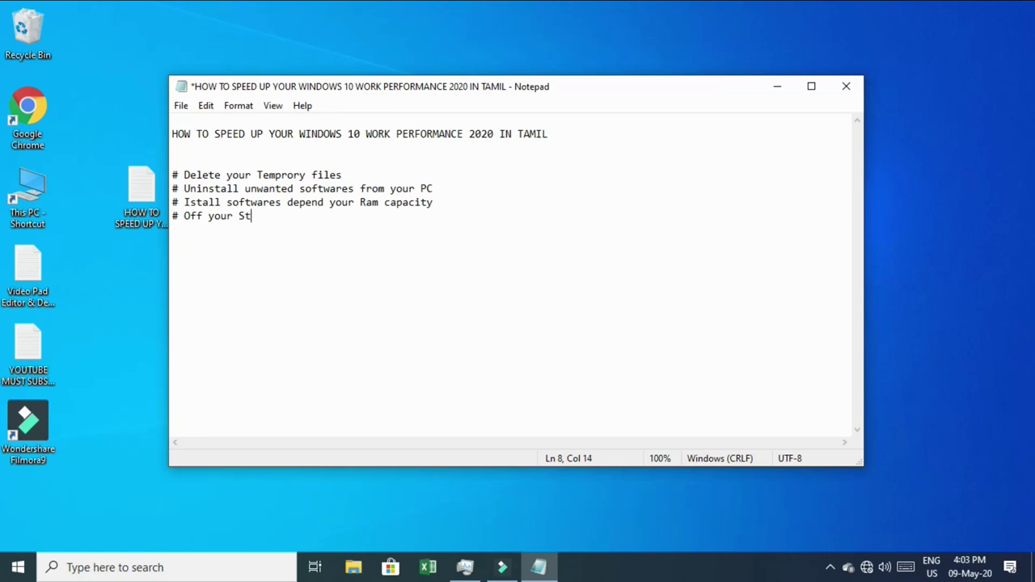
text(artup programs)
key(Return)
text(#)
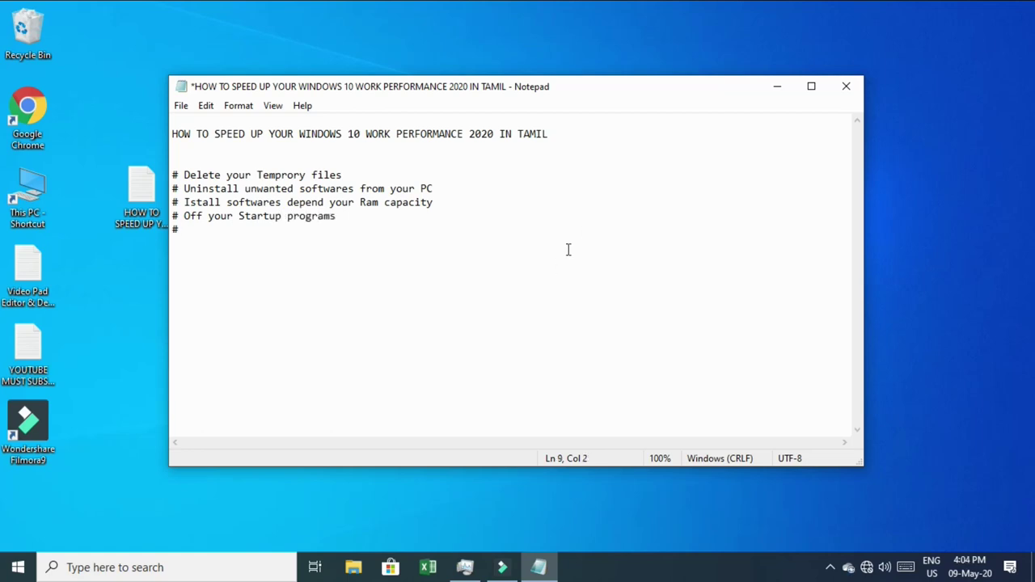
Step: Open the Startup apps list in Windows Settings and switch off AnyDesk
click(18, 570)
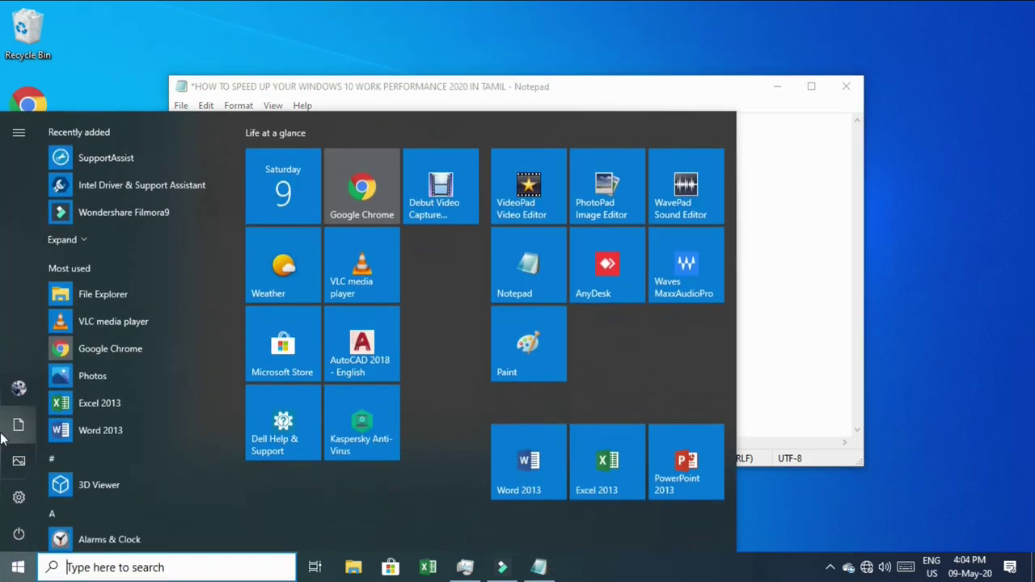
mouse_move(18, 465)
click(22, 499)
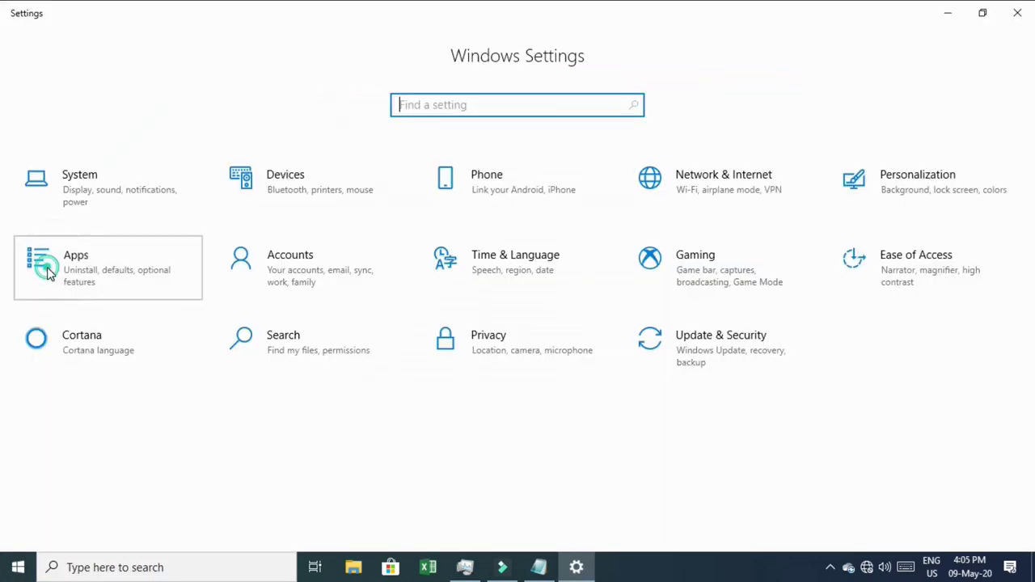
click(47, 271)
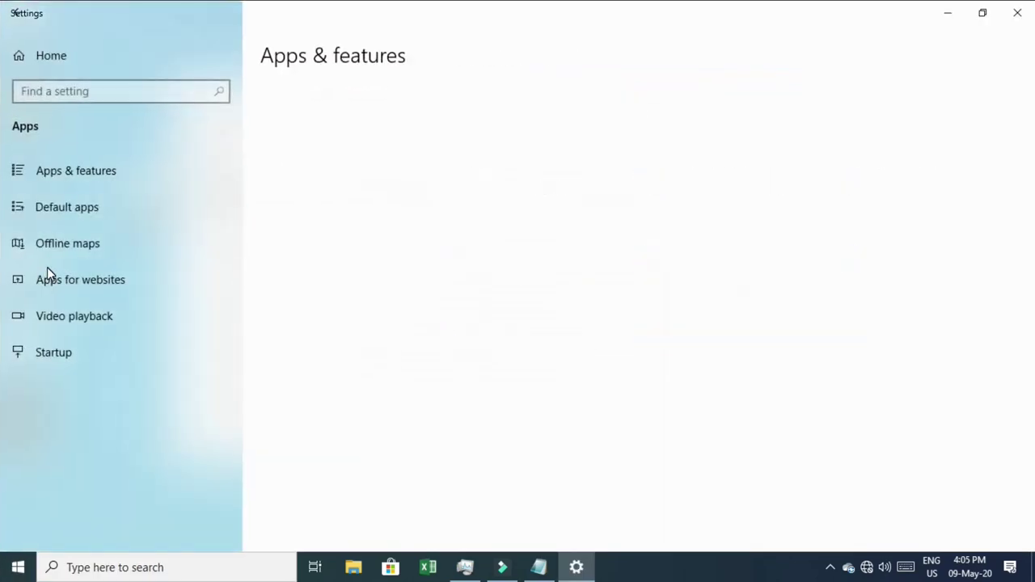
click(121, 354)
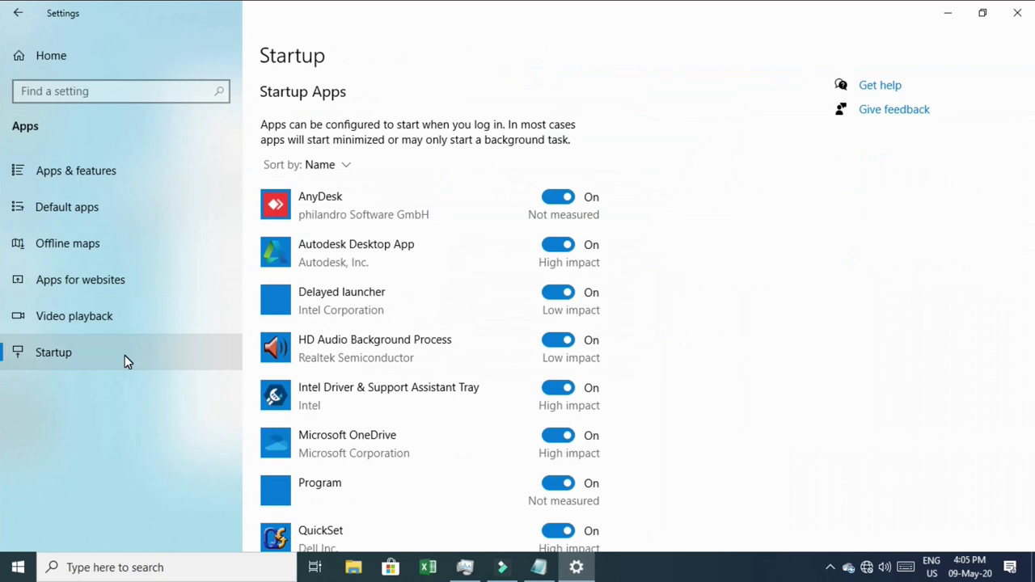
click(559, 199)
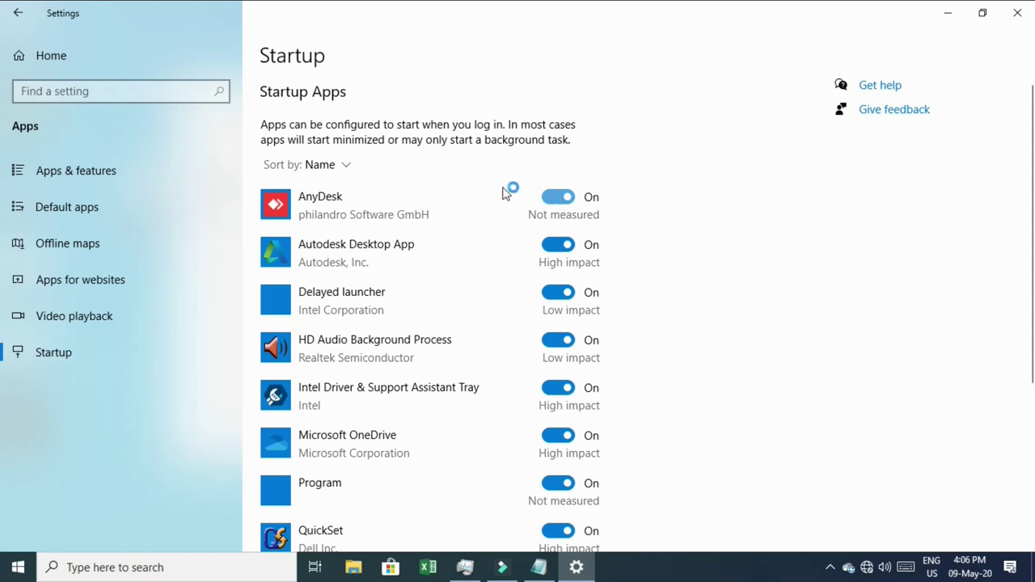
Step: Switch off the startup apps Autodesk Desktop App, Intel Driver & Support Assistant Tray and Microsoft OneDrive
click(564, 247)
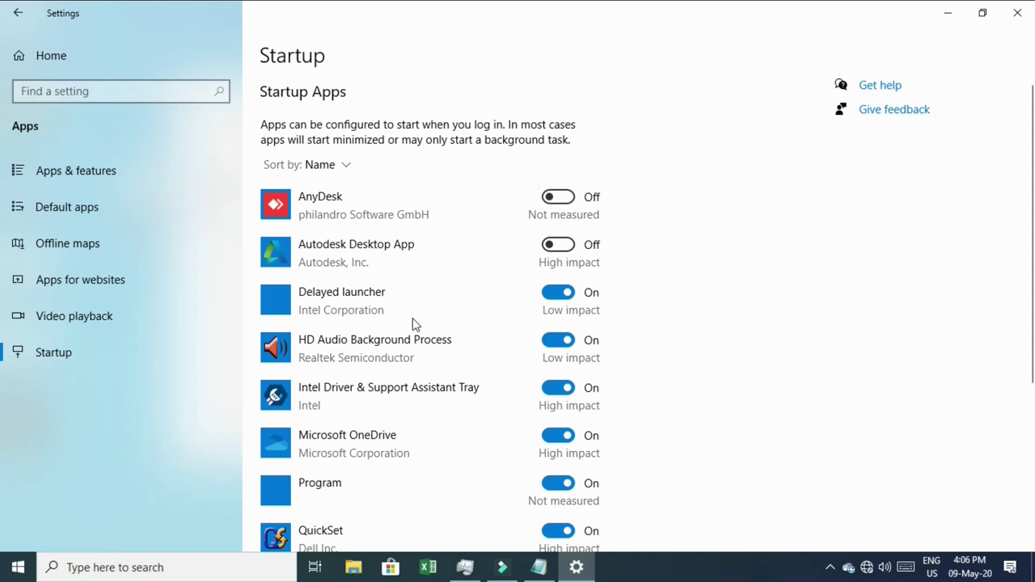
scroll(419, 342, down, 1)
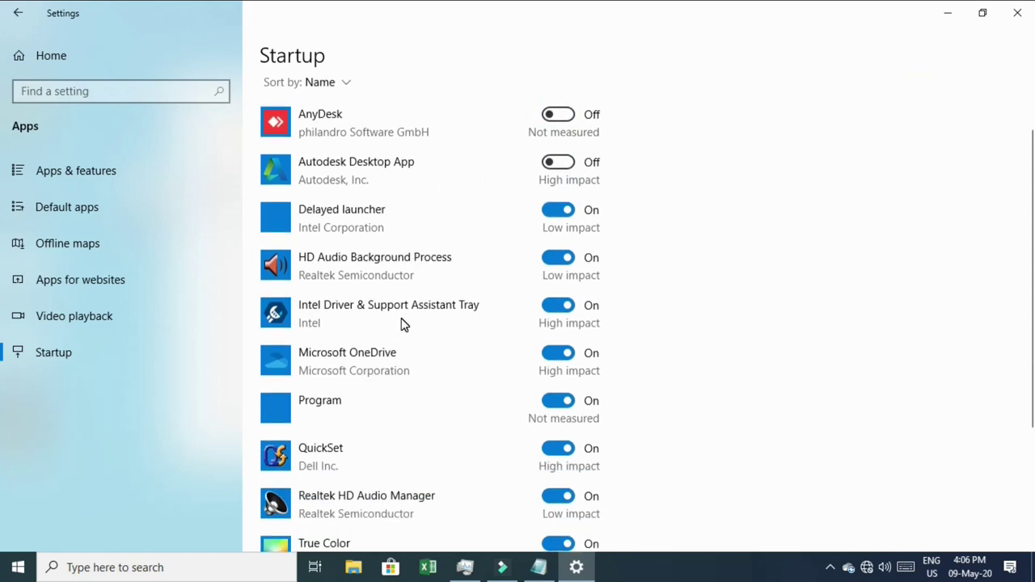
click(560, 307)
click(561, 308)
click(560, 307)
click(556, 356)
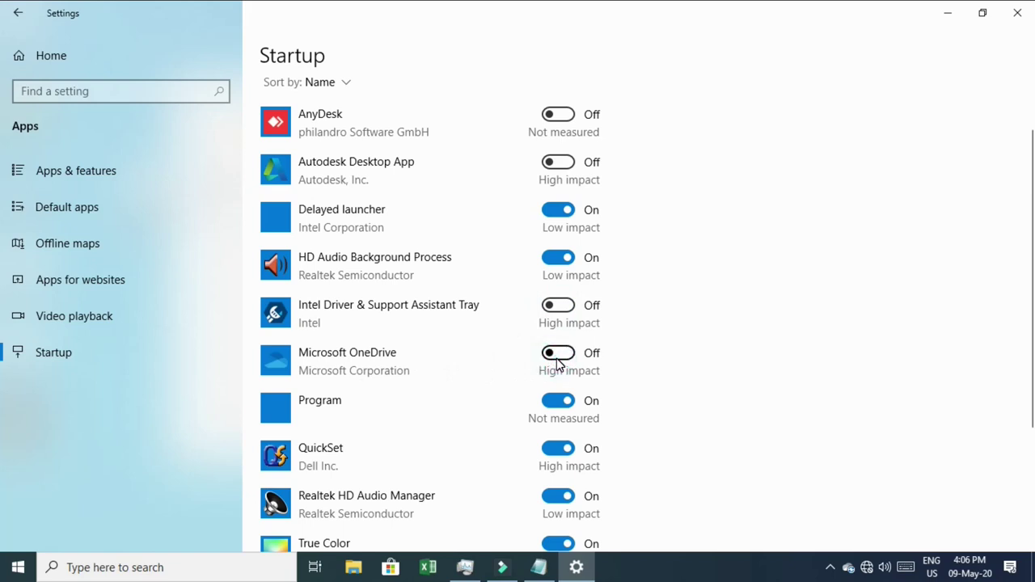
Step: Switch off the startup apps QuickSet, True Color and Wondershare Studio, and close Settings
scroll(453, 394, down, 1)
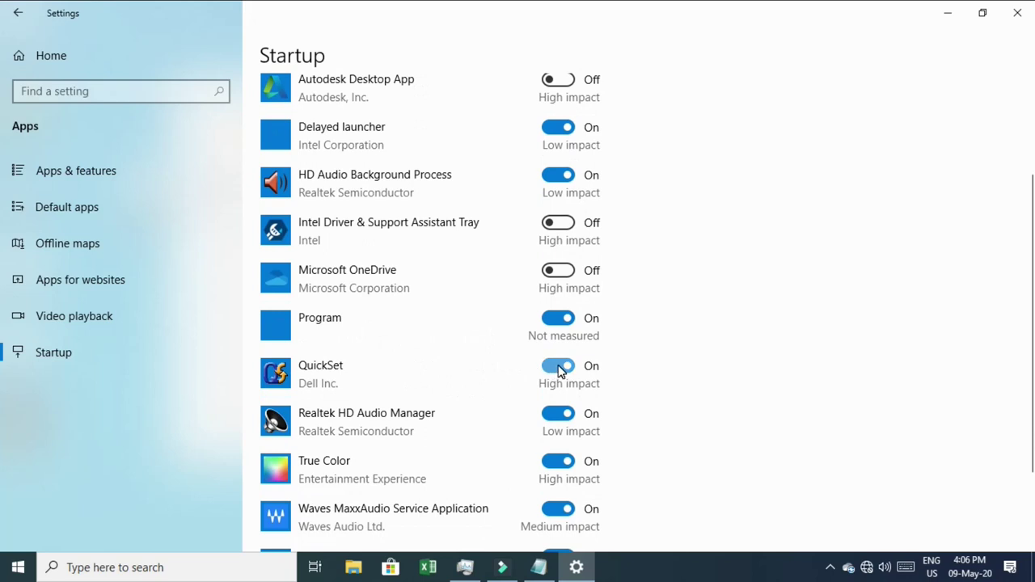
scroll(356, 389, down, 1)
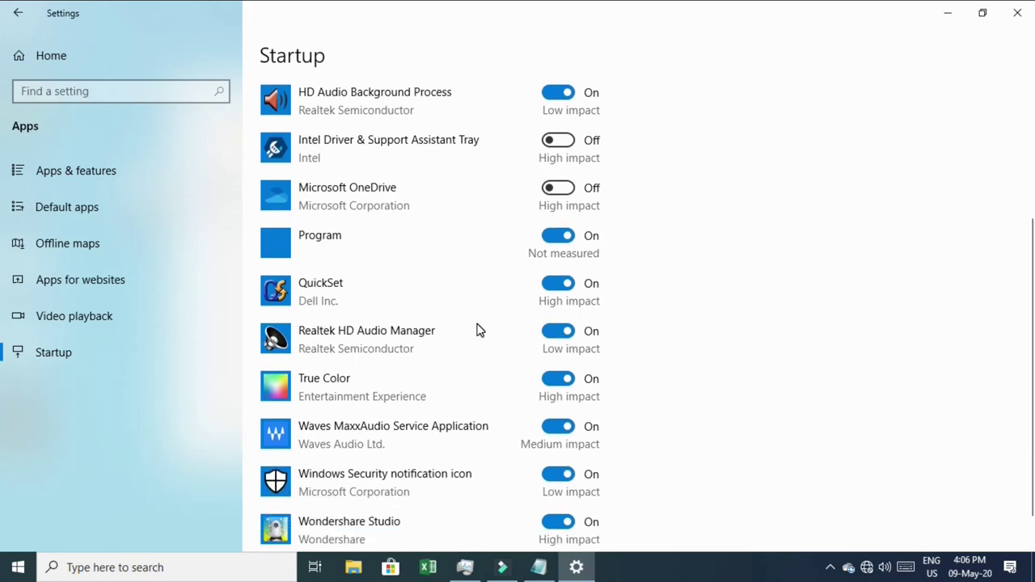
click(562, 284)
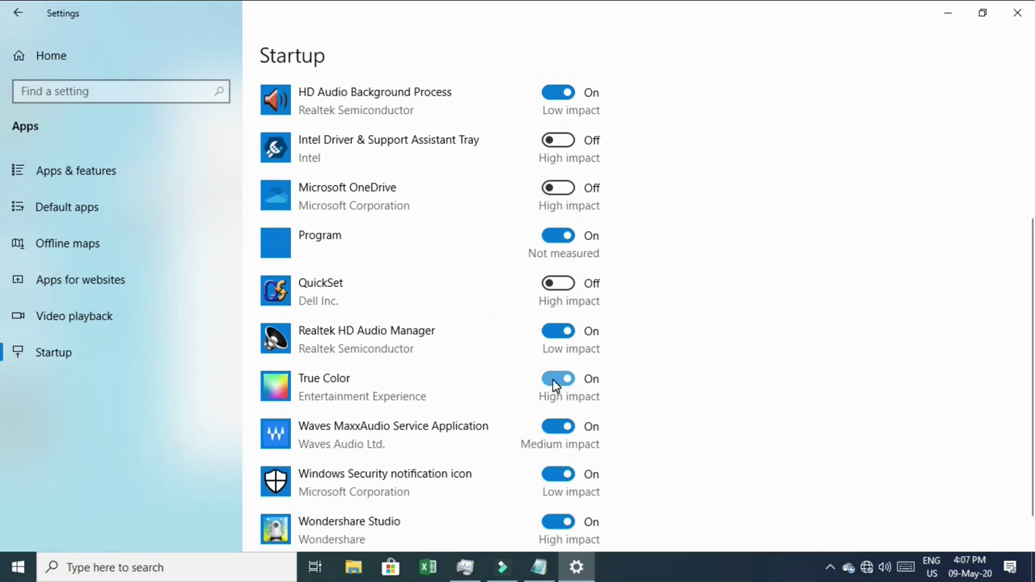
click(554, 386)
scroll(554, 385, down, 1)
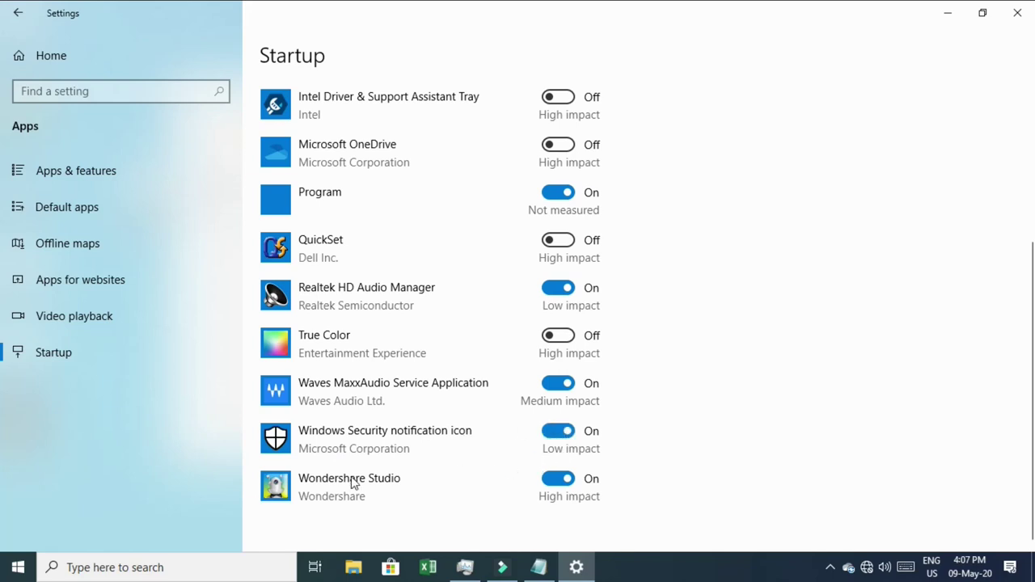
click(549, 484)
click(1021, 21)
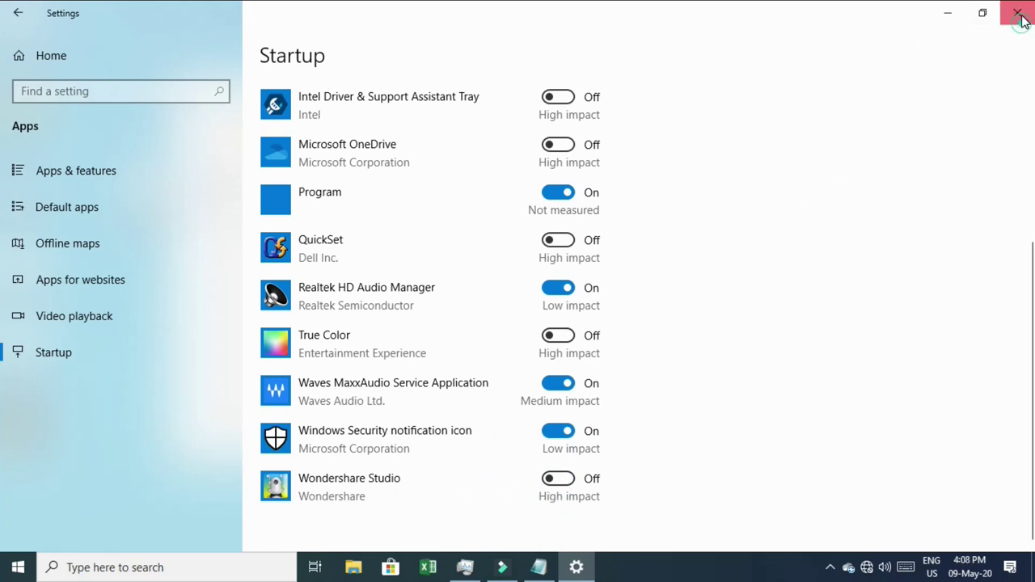
Step: Open Task Manager on its startup programs list and maximize the window
drag(564, 81, 633, 67)
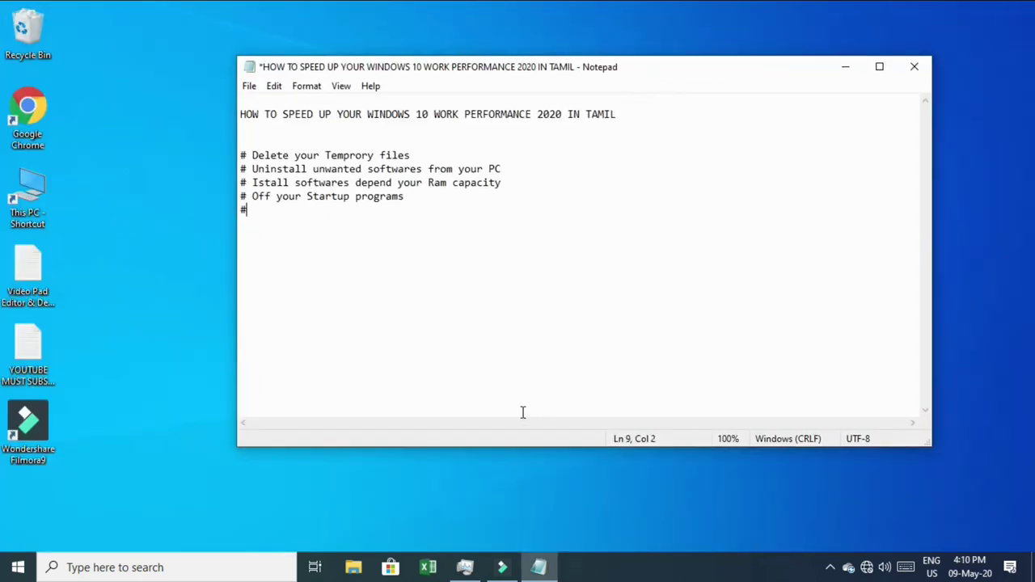
right_click(655, 575)
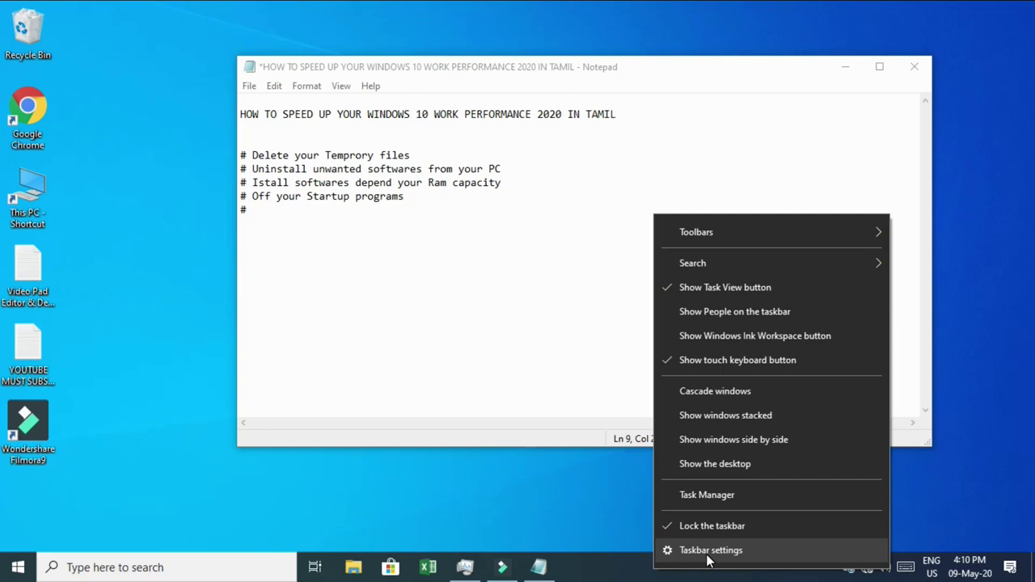
click(710, 495)
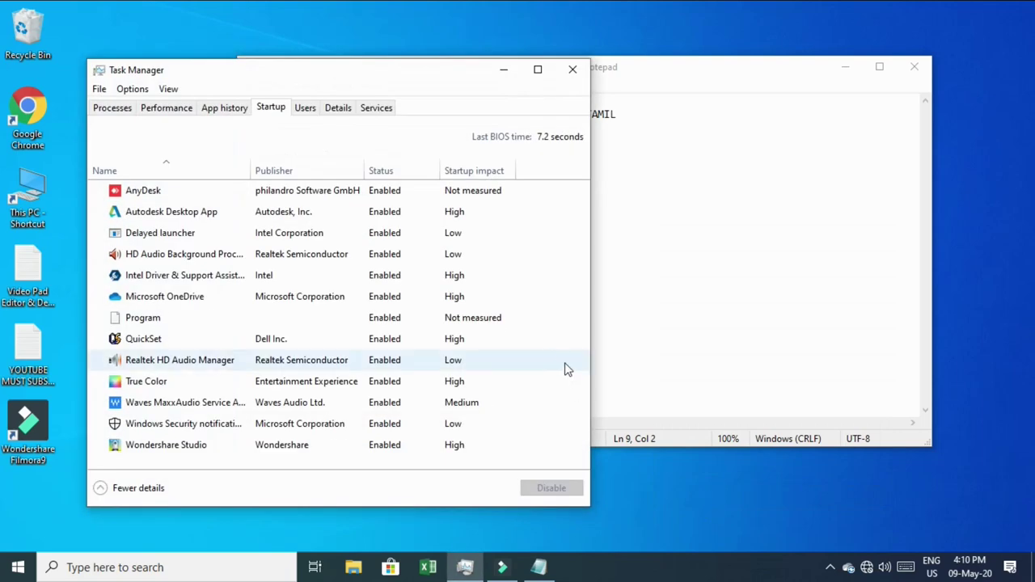
drag(351, 80, 444, 46)
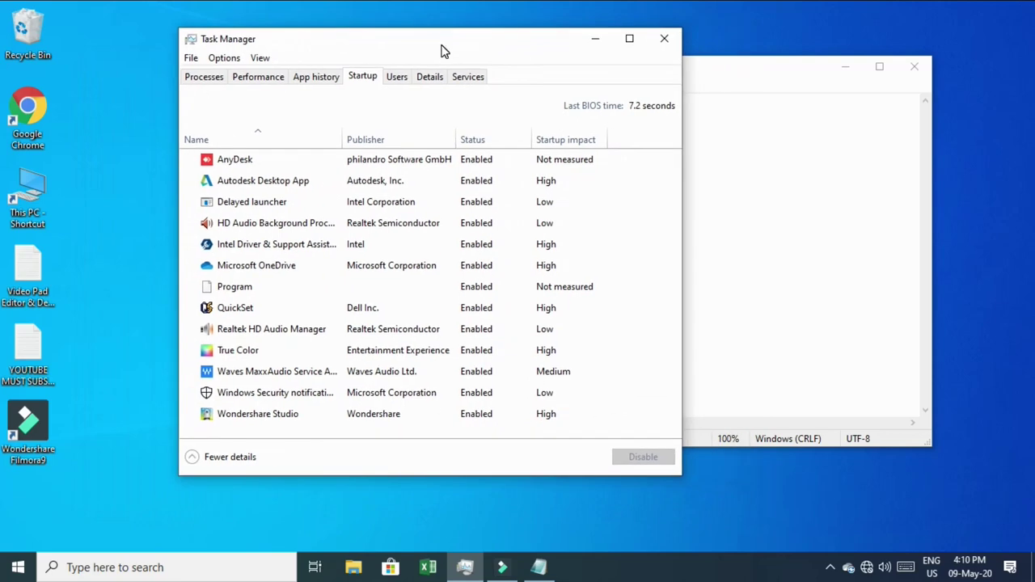
click(630, 46)
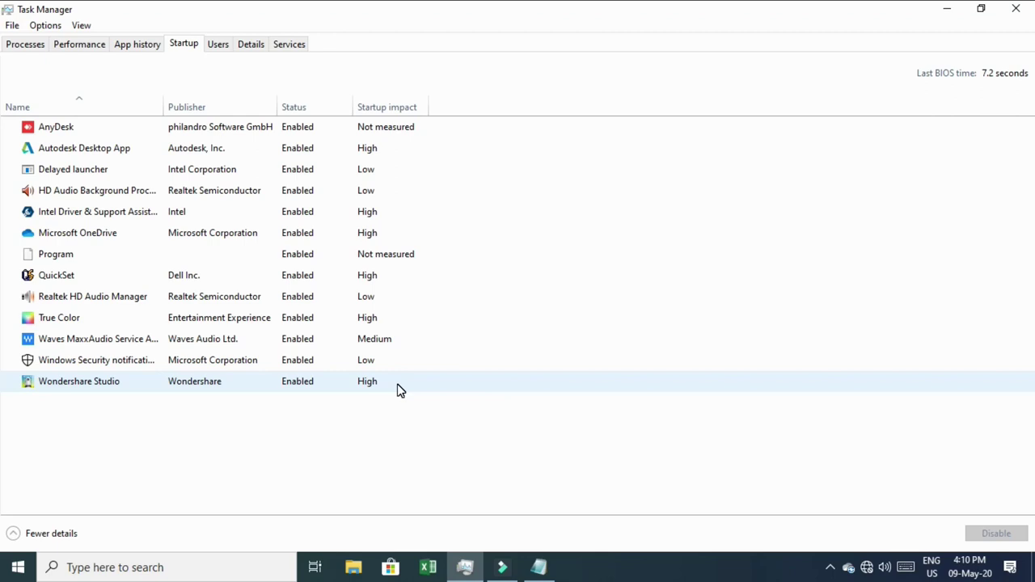
Step: Disable AnyDesk, Autodesk Desktop App, Intel Driver & Support Assistant and Microsoft OneDrive in Task Manager's startup list
click(301, 132)
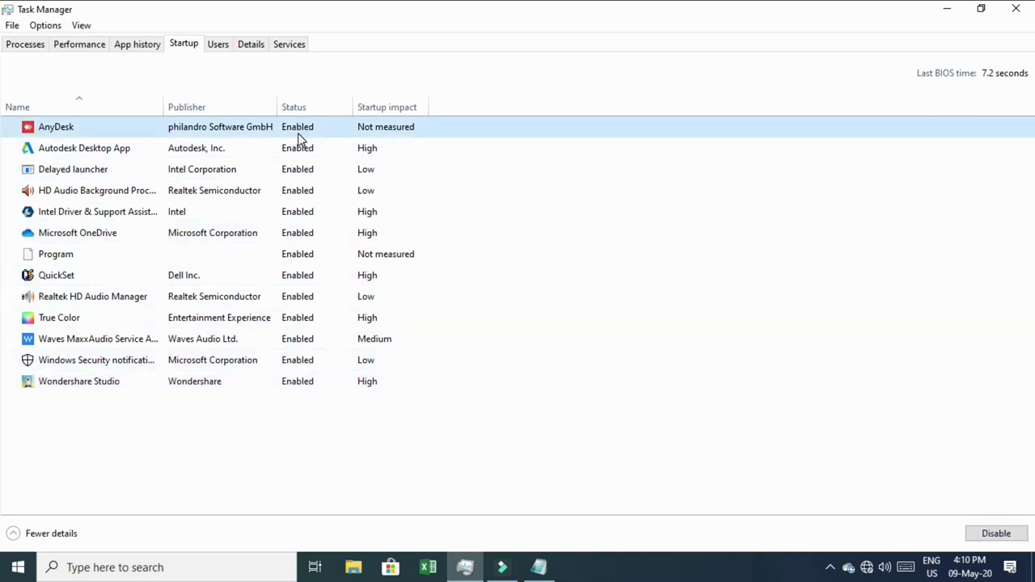
right_click(299, 132)
click(332, 135)
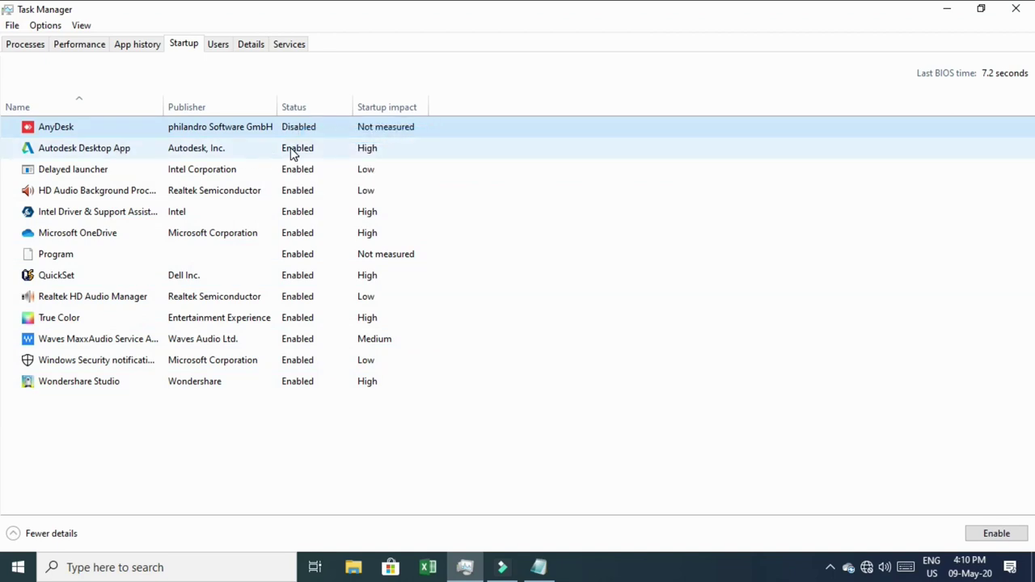
right_click(295, 151)
click(323, 165)
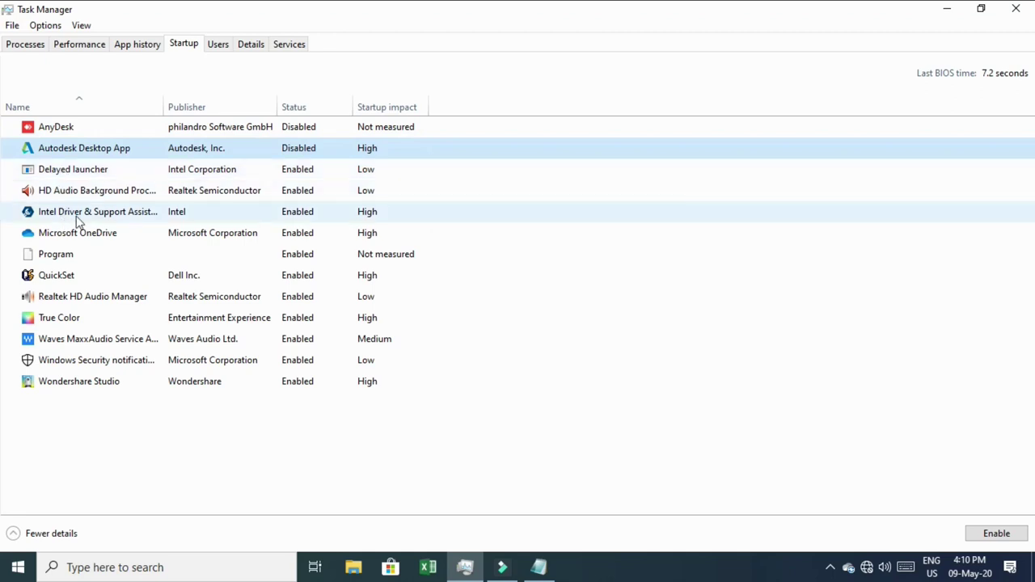
right_click(297, 218)
click(323, 229)
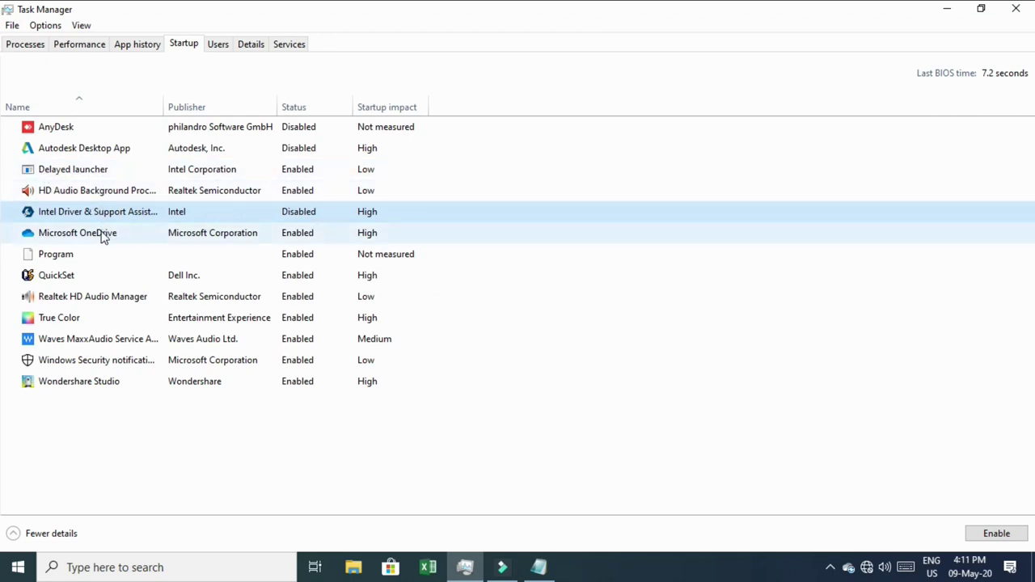
right_click(299, 235)
click(333, 240)
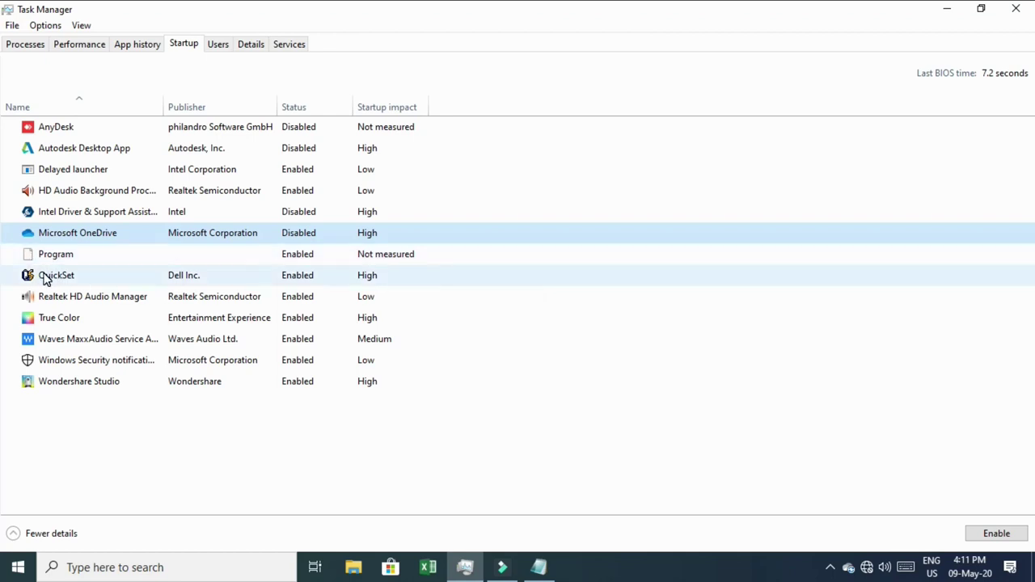
Step: Disable True Color, Waves MaxxAudio Service Application and Wondershare Studio at startup, leaving QuickSet enabled, and close Task Manager
right_click(293, 281)
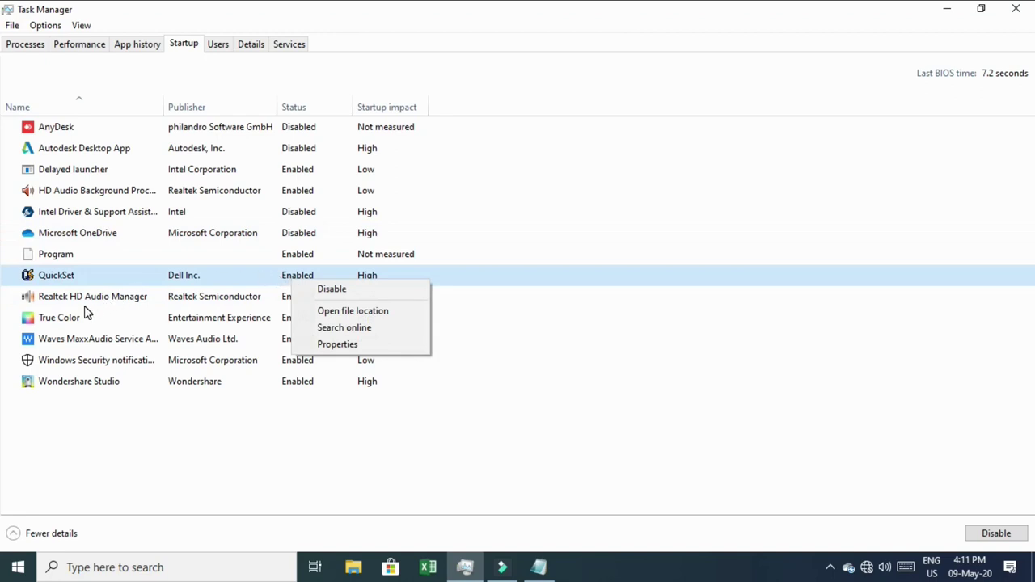
click(239, 447)
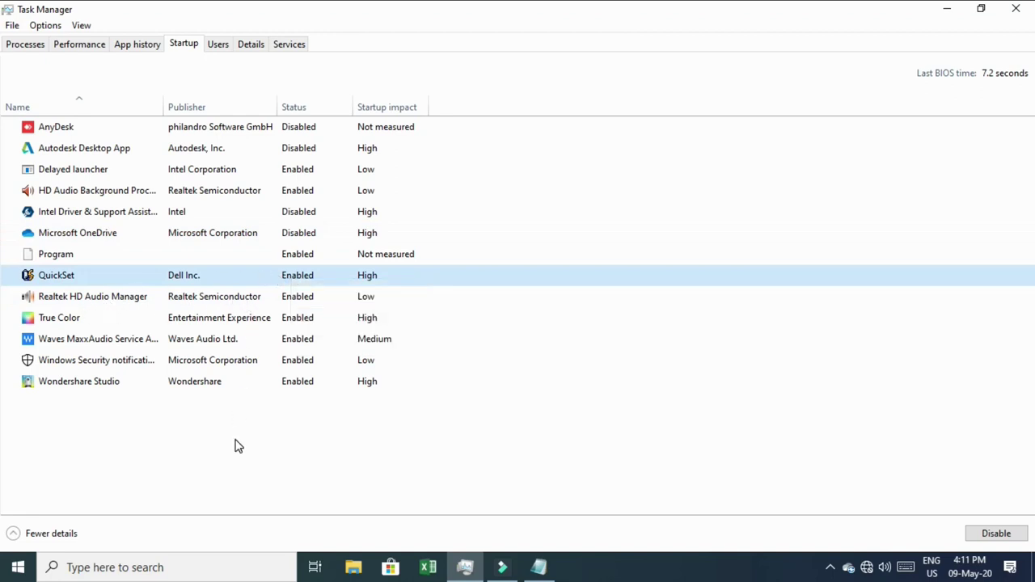
right_click(291, 320)
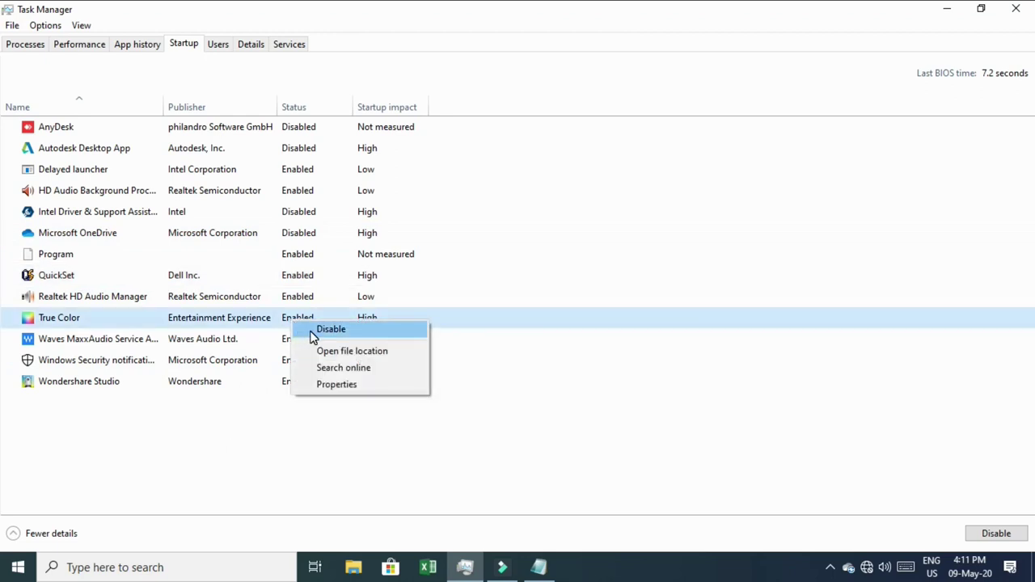
click(313, 333)
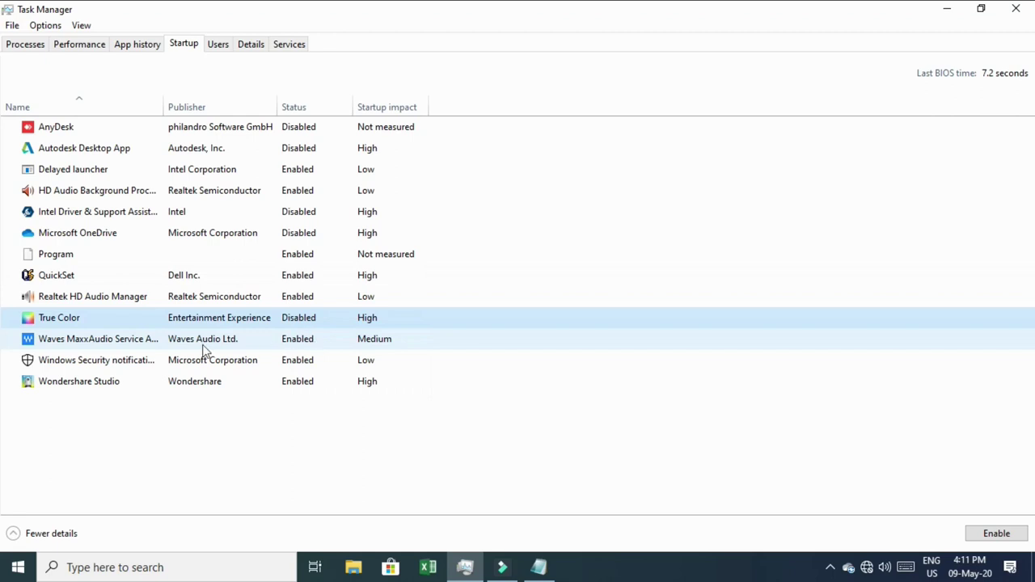
right_click(299, 345)
click(320, 351)
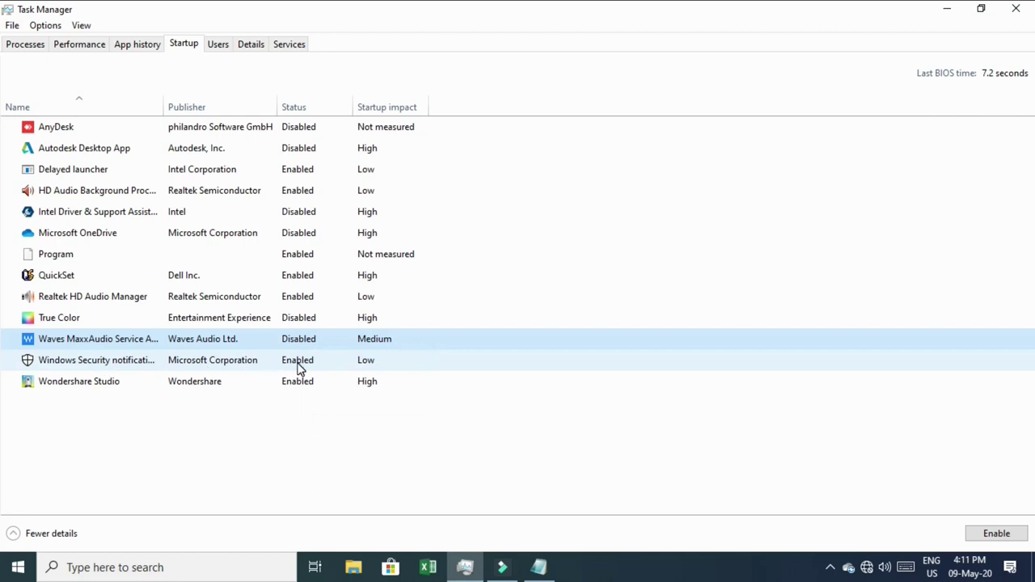
right_click(292, 383)
click(305, 395)
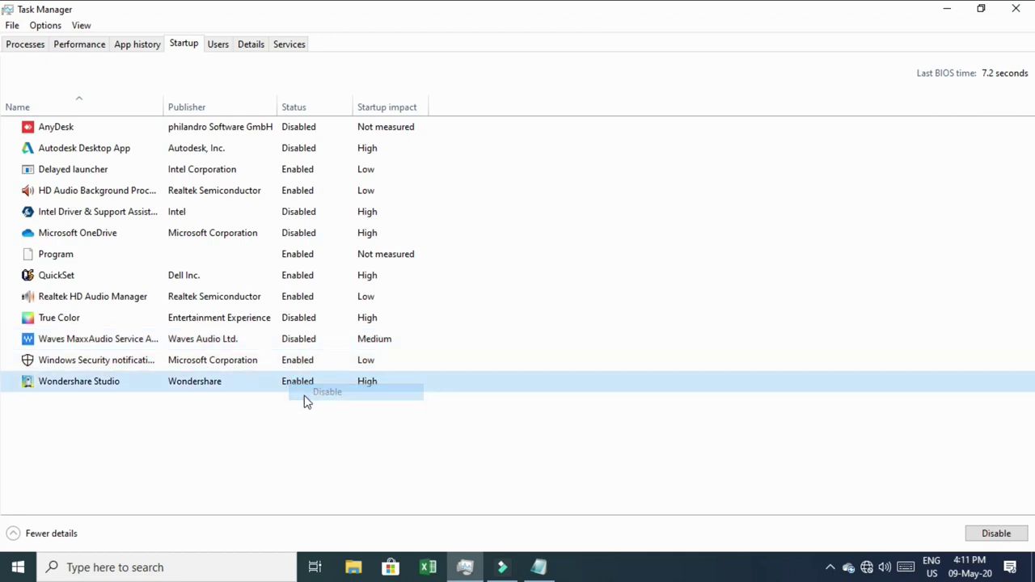
click(1017, 9)
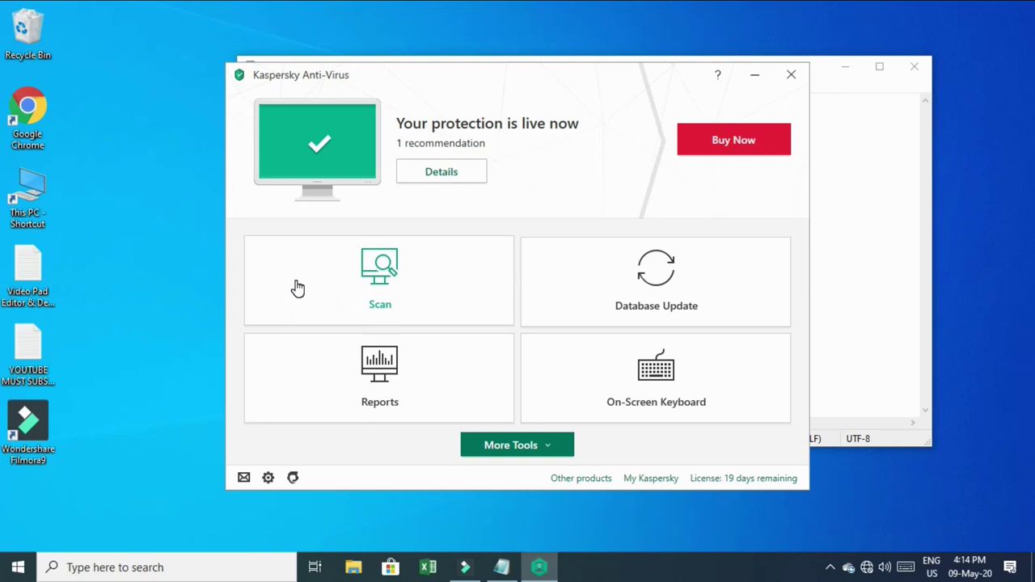
Step: Close the Kaspersky Anti-Virus window and complete the last tip in the Notepad note as "# Off all Background working apps"
click(788, 78)
text(pp)
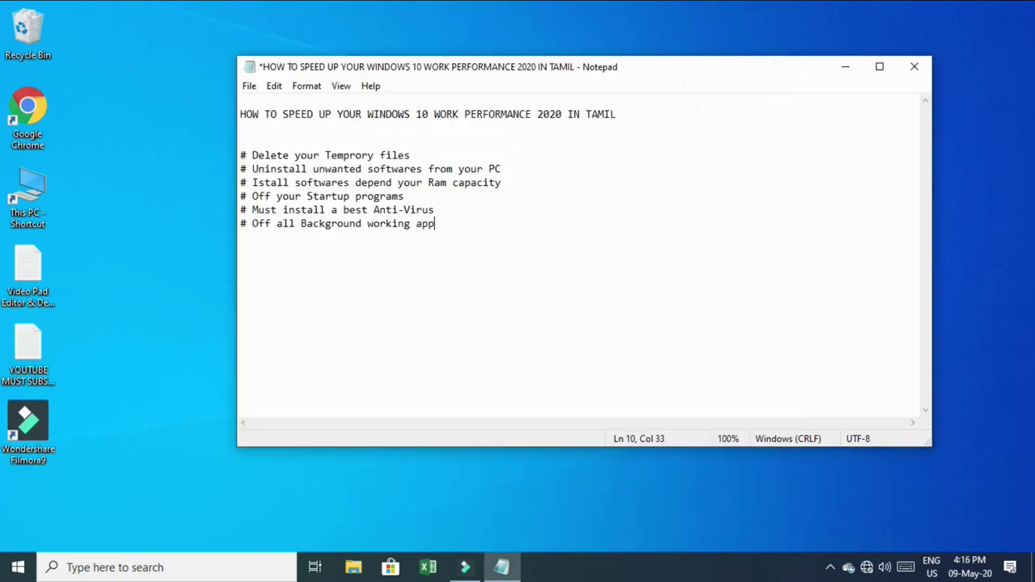
text(s)
Step: Search Windows Settings for "background" and open the Background apps page
key(super)
click(12, 514)
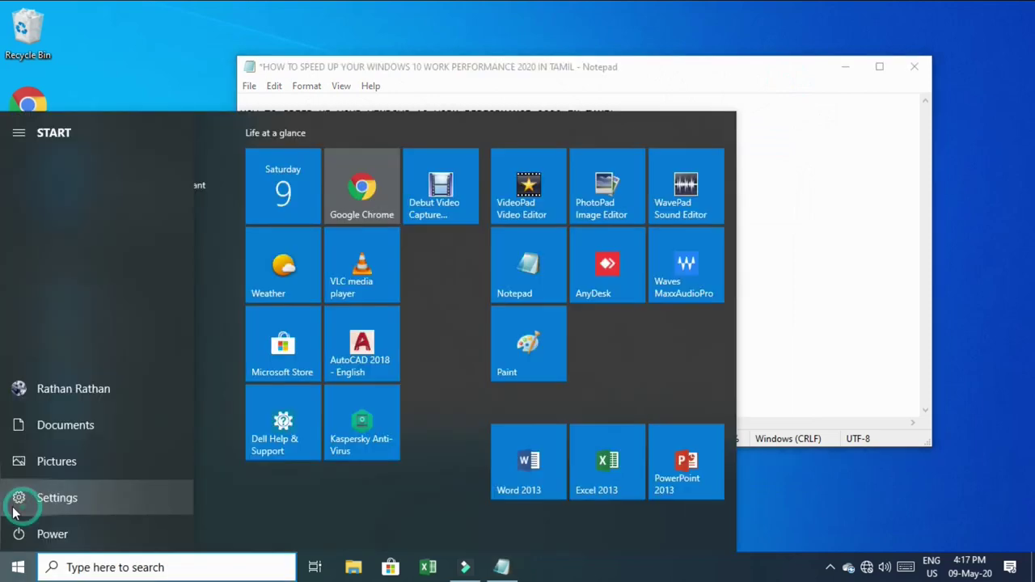
text(backgro)
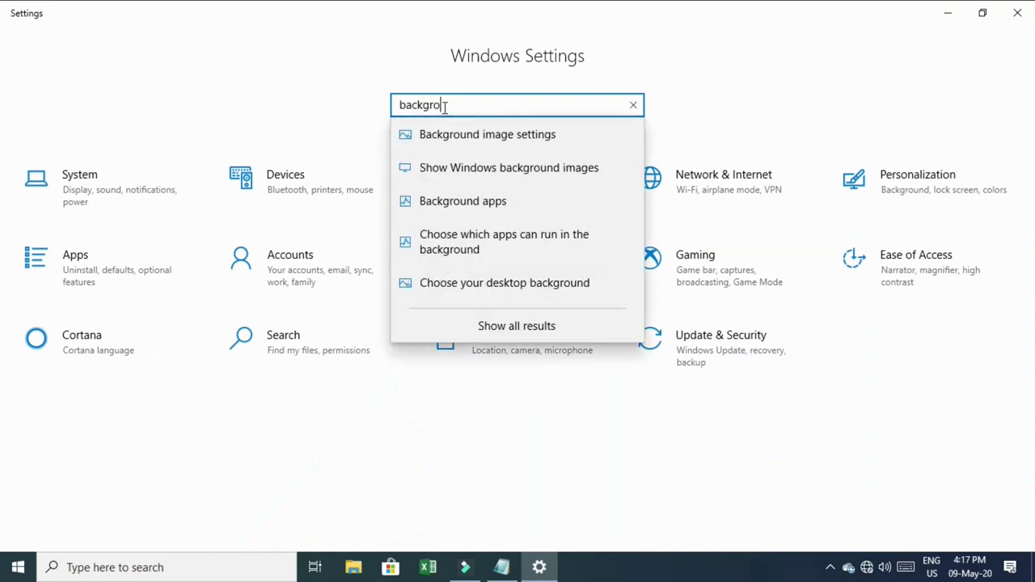
text(und)
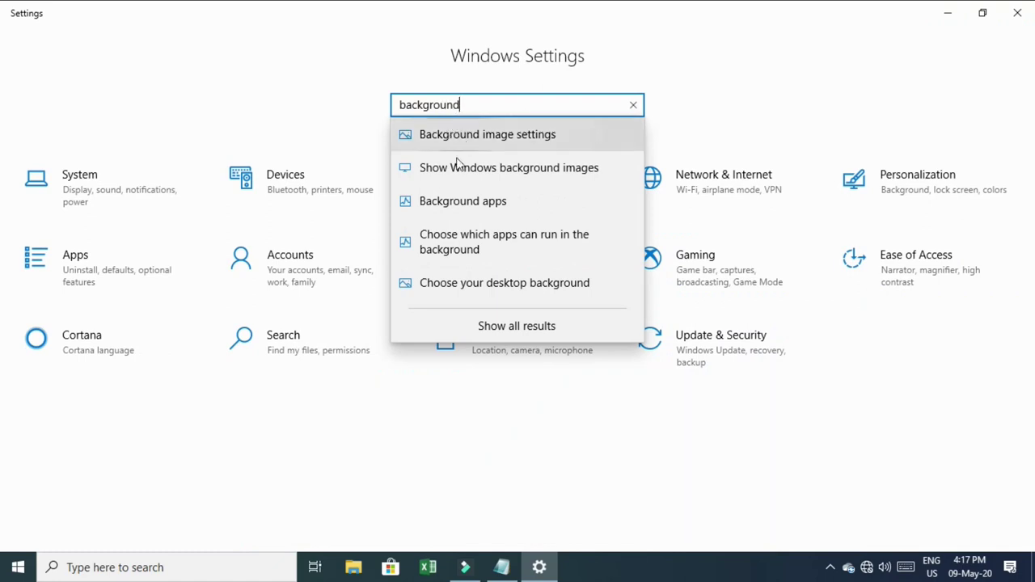
click(444, 204)
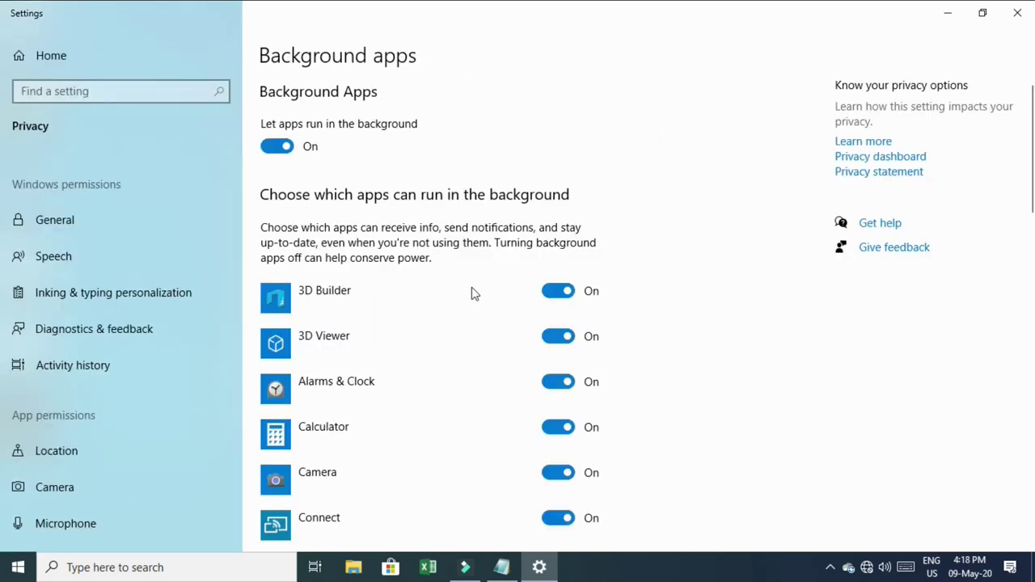
Step: Turn off background running for 3D Builder, 3D Viewer, Camera and Calculator
click(558, 294)
click(558, 337)
scroll(473, 418, down, 2)
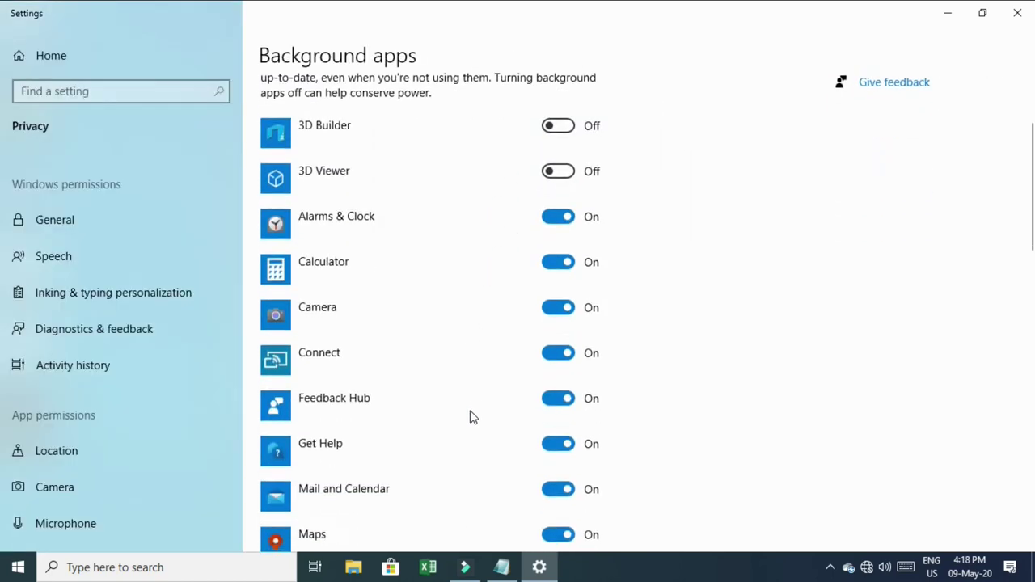
click(538, 310)
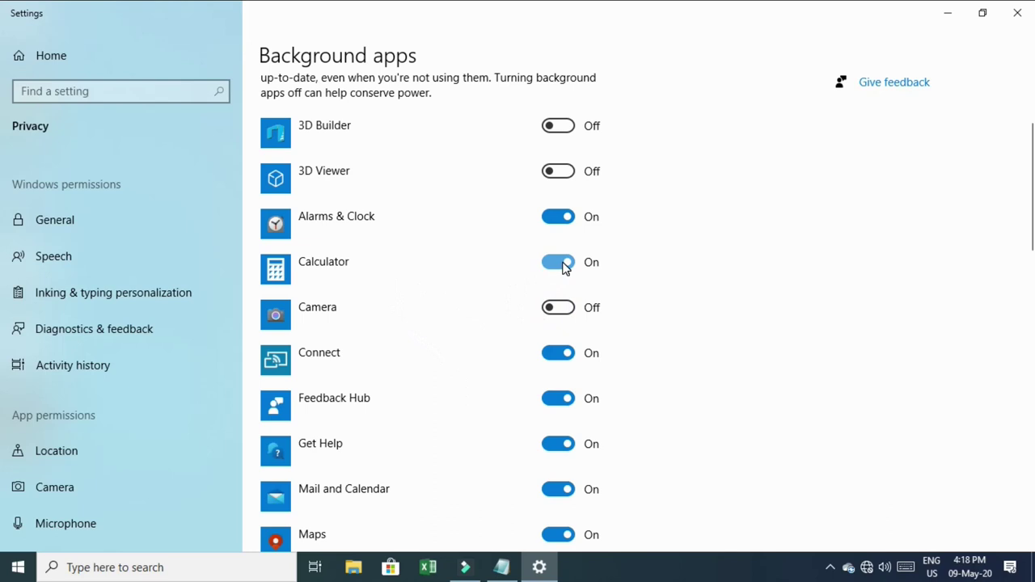
click(564, 266)
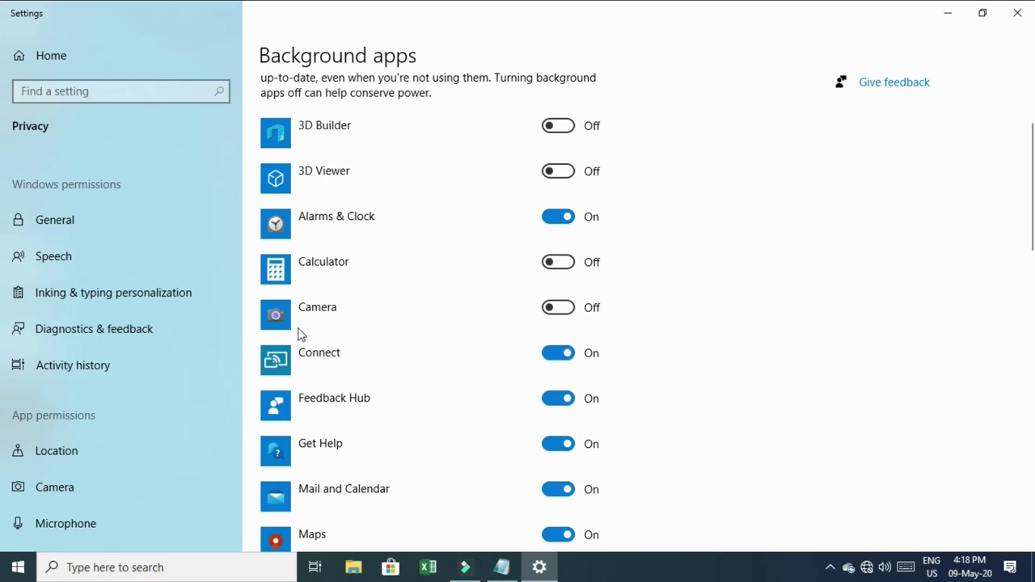
Step: Turn off background running for Maps, Microsoft News, Microsoft Edge and Microsoft Photos
scroll(347, 405, down, 2)
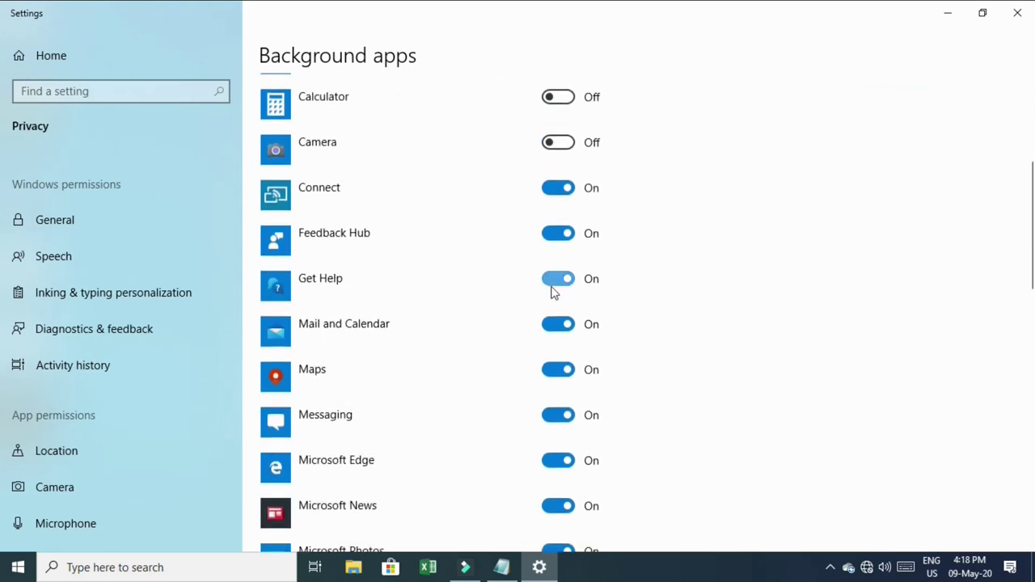
click(558, 372)
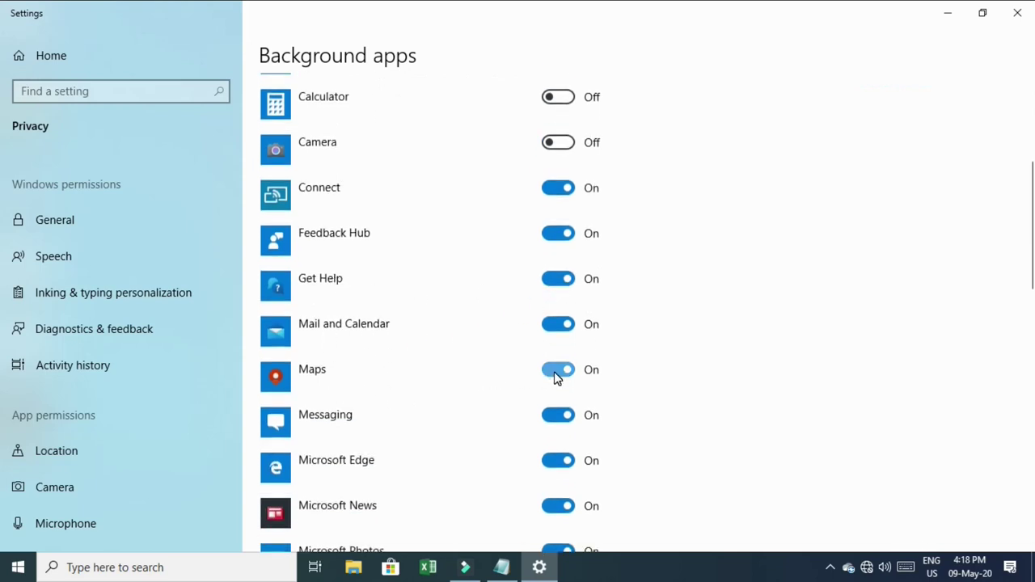
scroll(466, 396, down, 2)
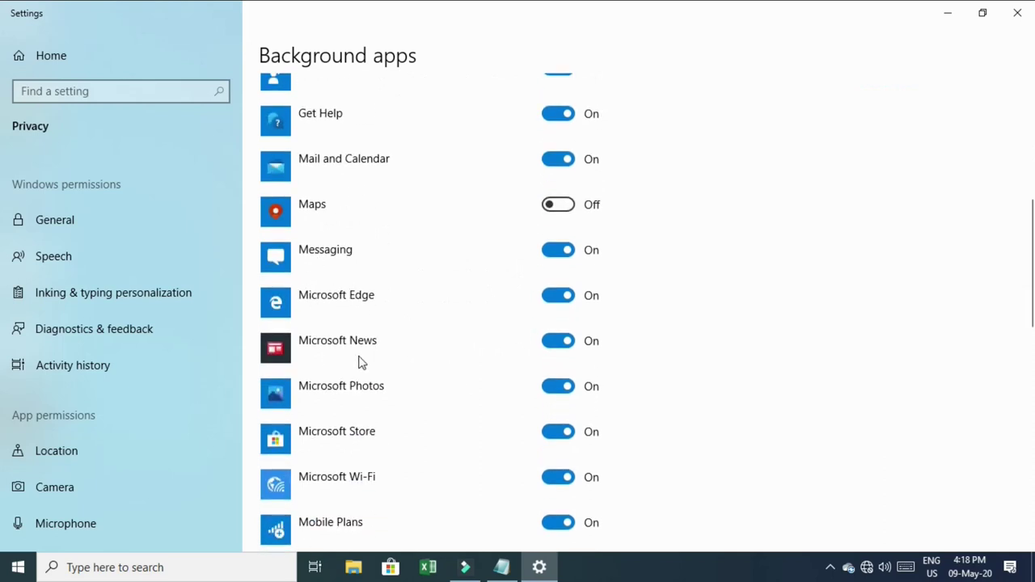
click(559, 343)
click(554, 300)
click(558, 387)
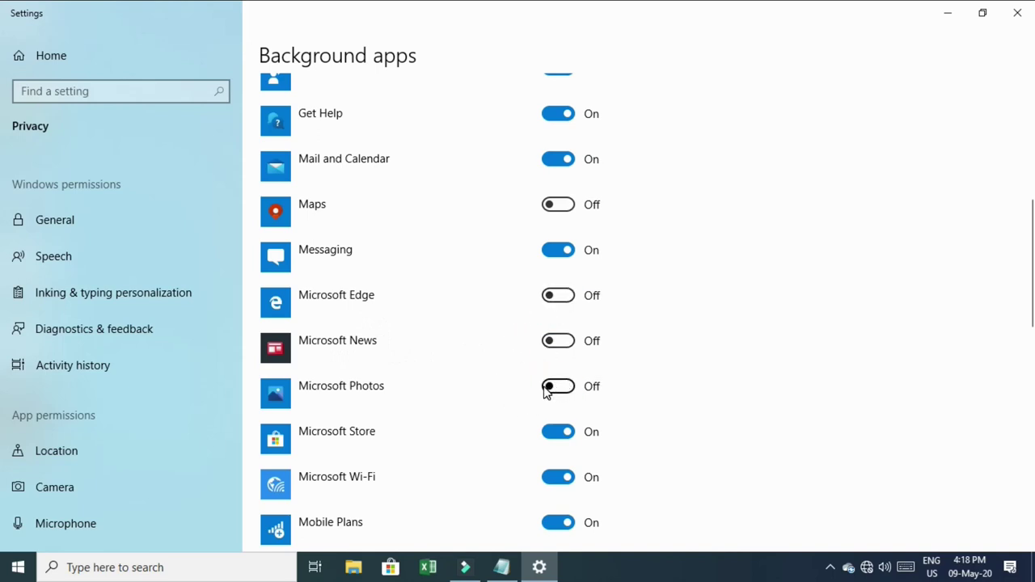
Step: Turn off background running for Netflix, Money and Paint 3D further down the app list
scroll(556, 391, down, 2)
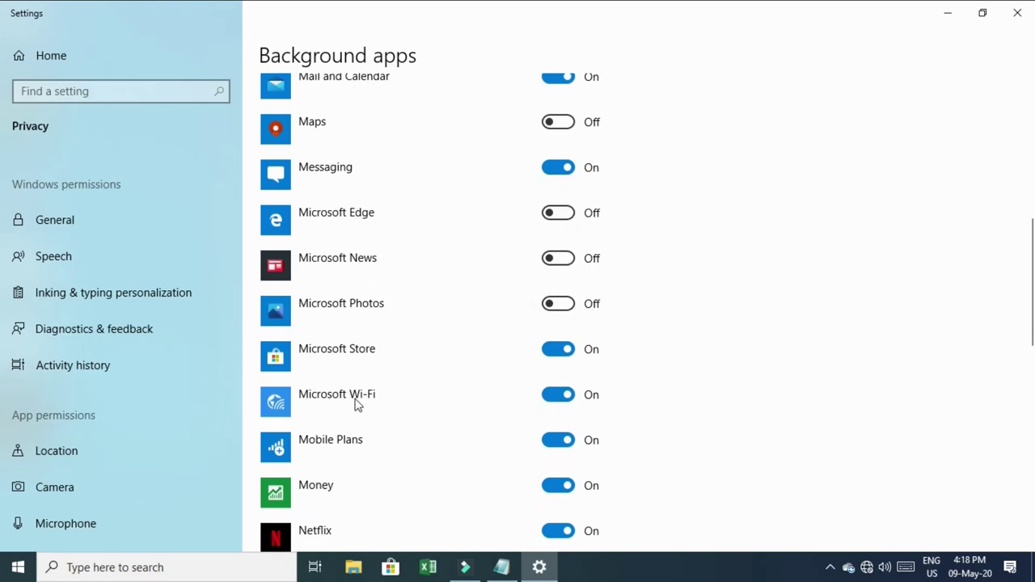
scroll(356, 402, down, 2)
scroll(349, 419, down, 4)
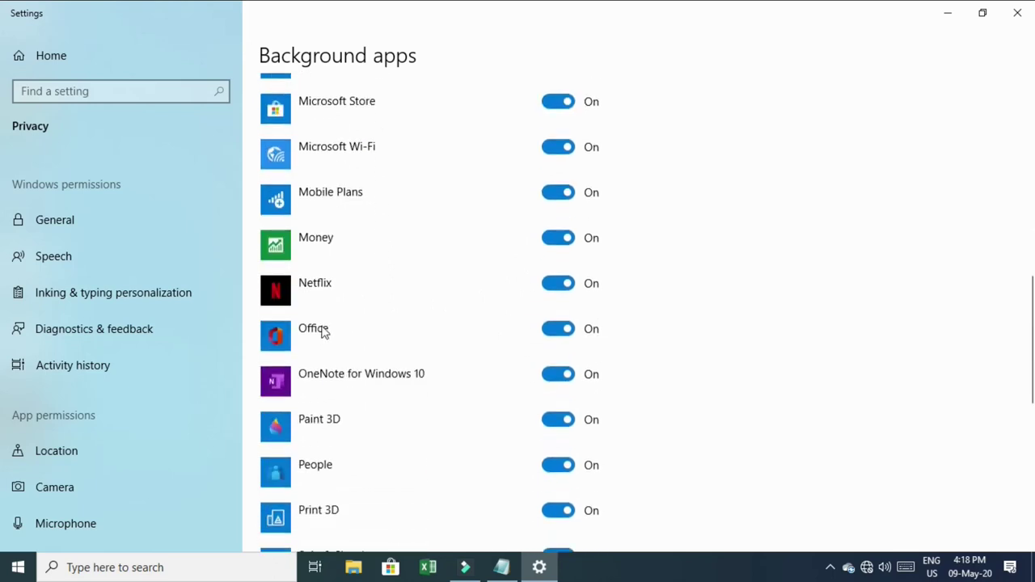
click(553, 288)
click(557, 238)
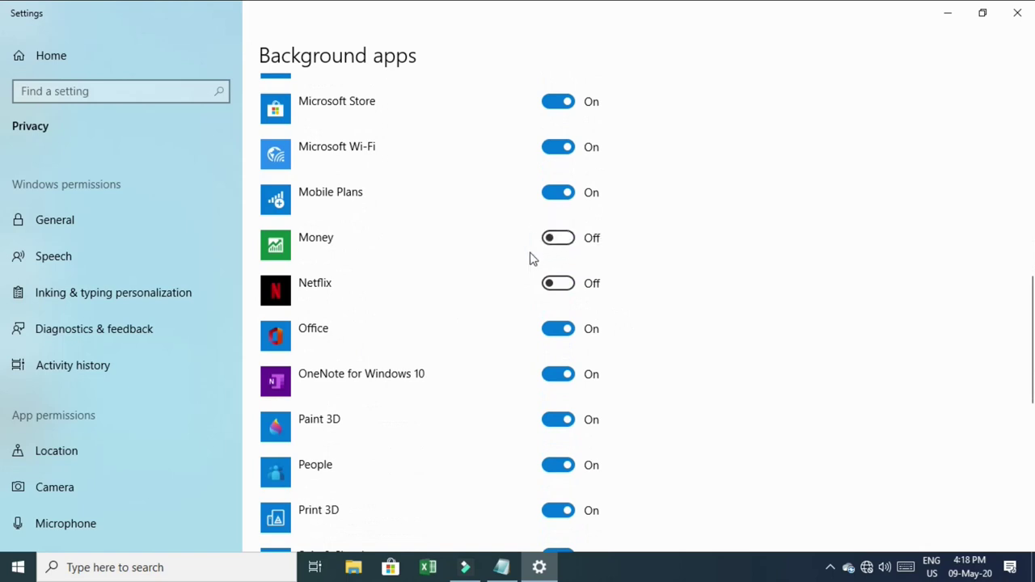
scroll(483, 337, down, 2)
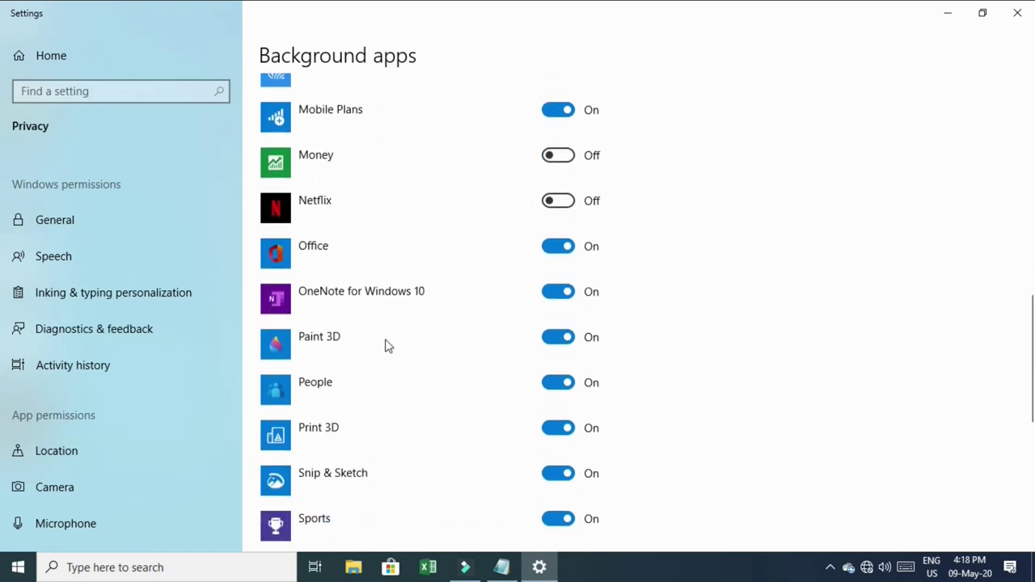
click(556, 339)
Step: Turn off background running for Print 3D, Snip & Sketch and Sports
scroll(506, 360, down, 3)
click(558, 263)
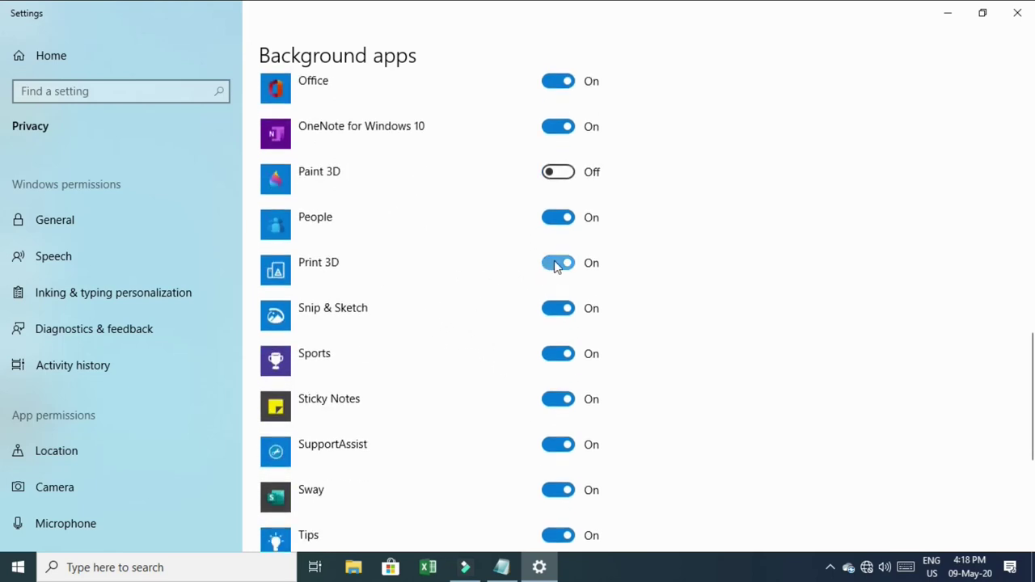
click(555, 316)
click(551, 354)
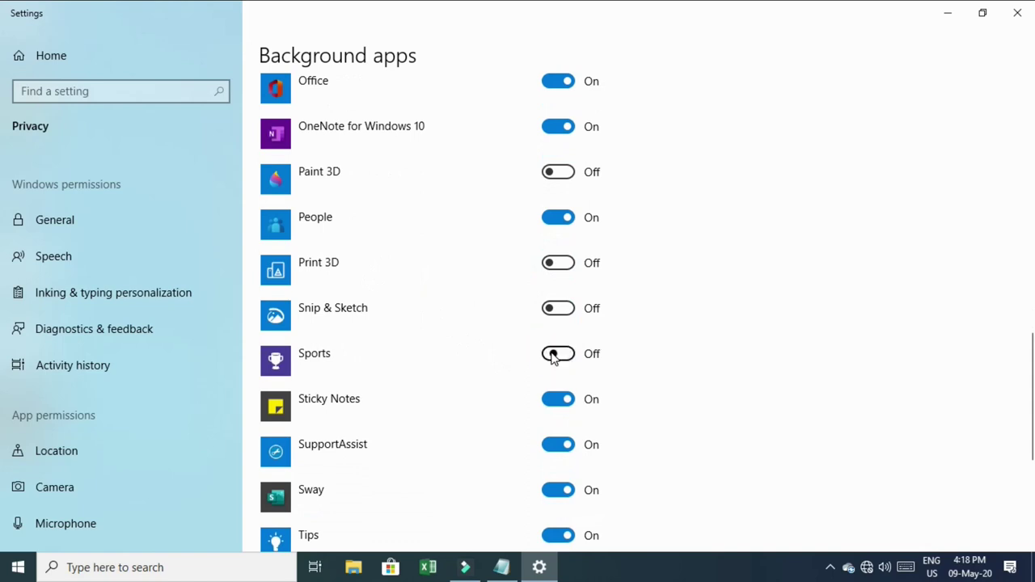
Step: Turn off background running for Sticky Notes, Tips and Weather
scroll(553, 358, down, 2)
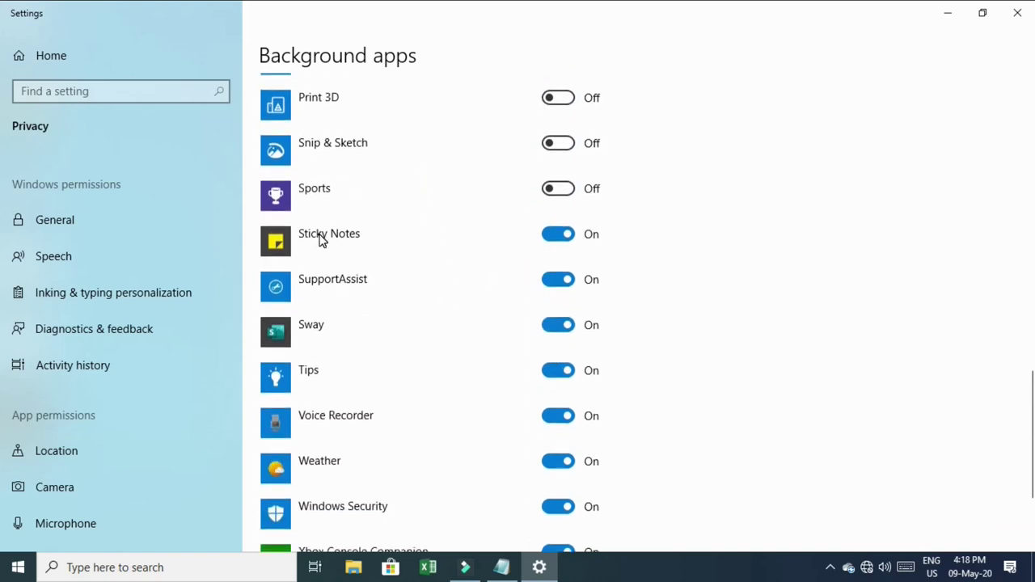
click(559, 236)
scroll(455, 317, down, 1)
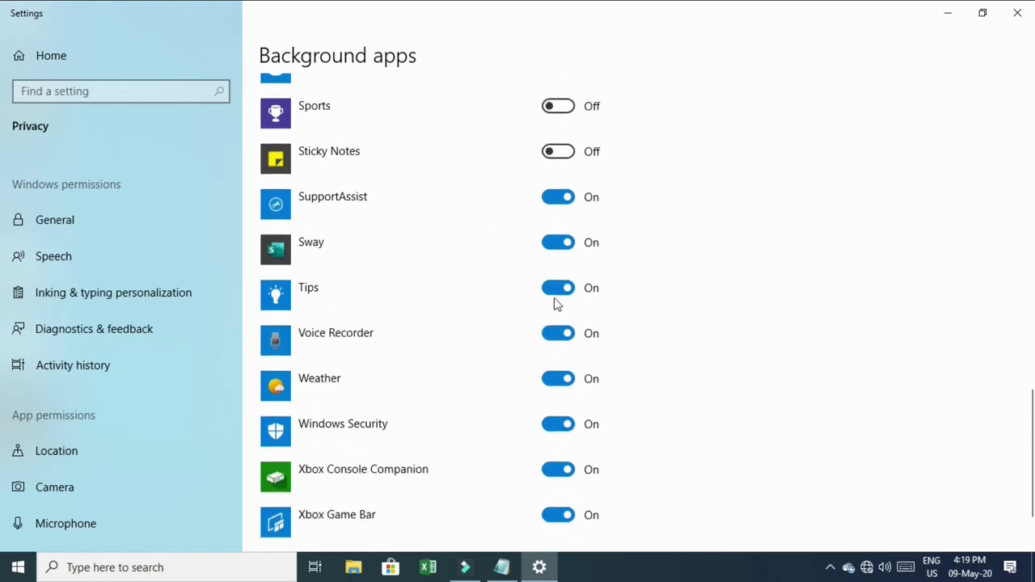
click(556, 289)
click(560, 378)
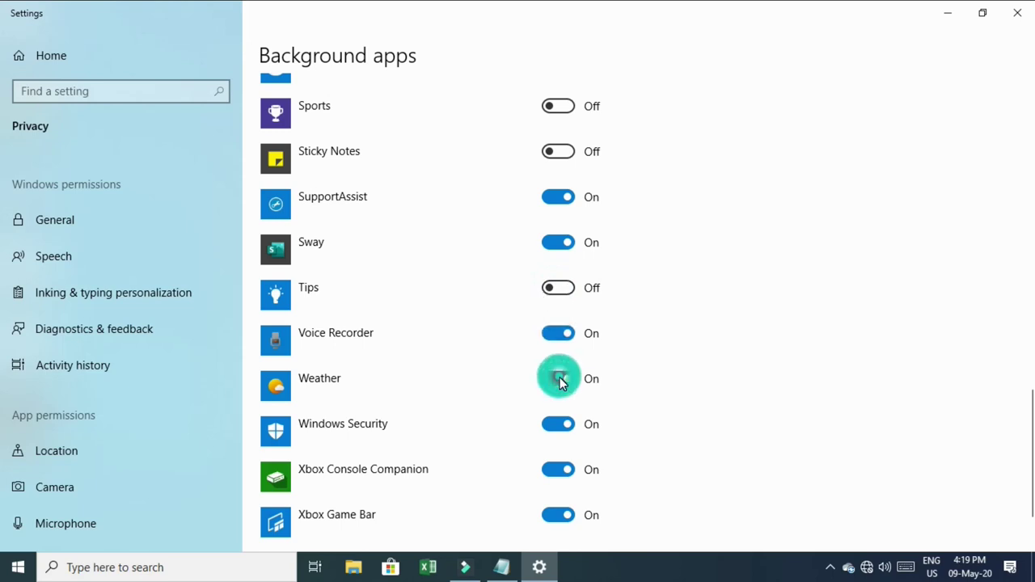
scroll(560, 380, down, 2)
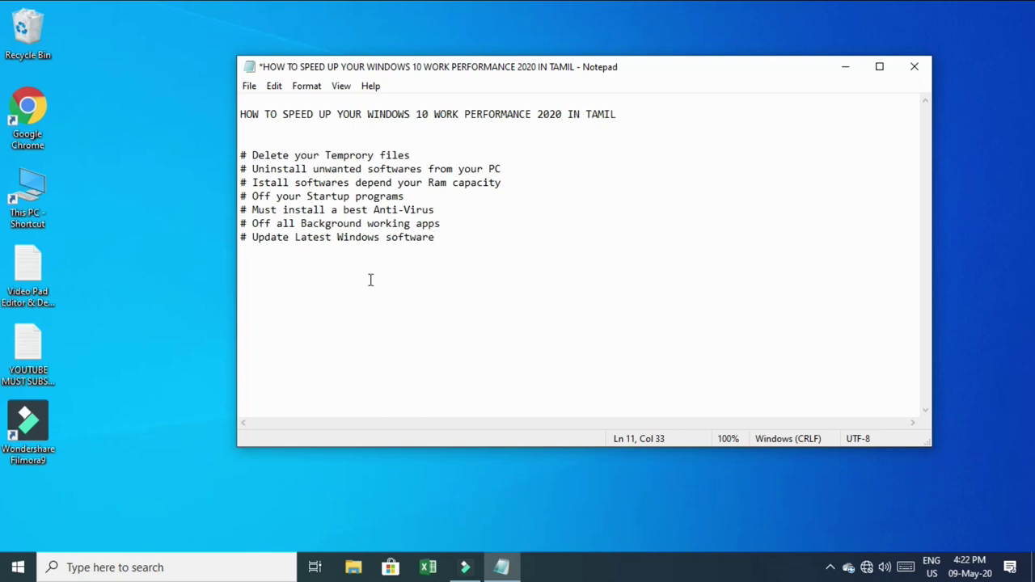
Step: Add a line break after the last Notepad tip, and view the Windows Update page under Update & Security in Windows Settings
key(Return)
click(242, 567)
click(17, 568)
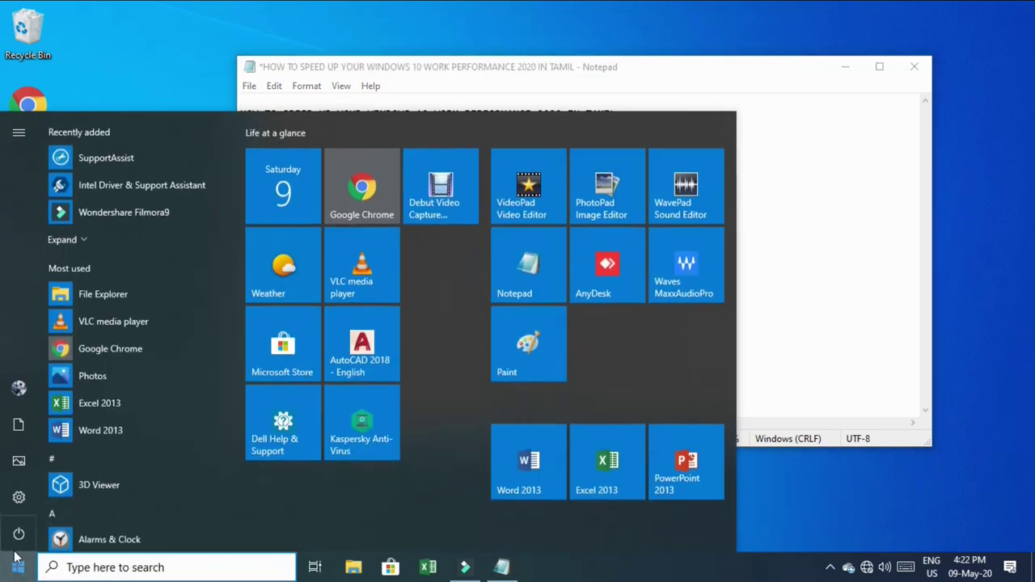
click(26, 501)
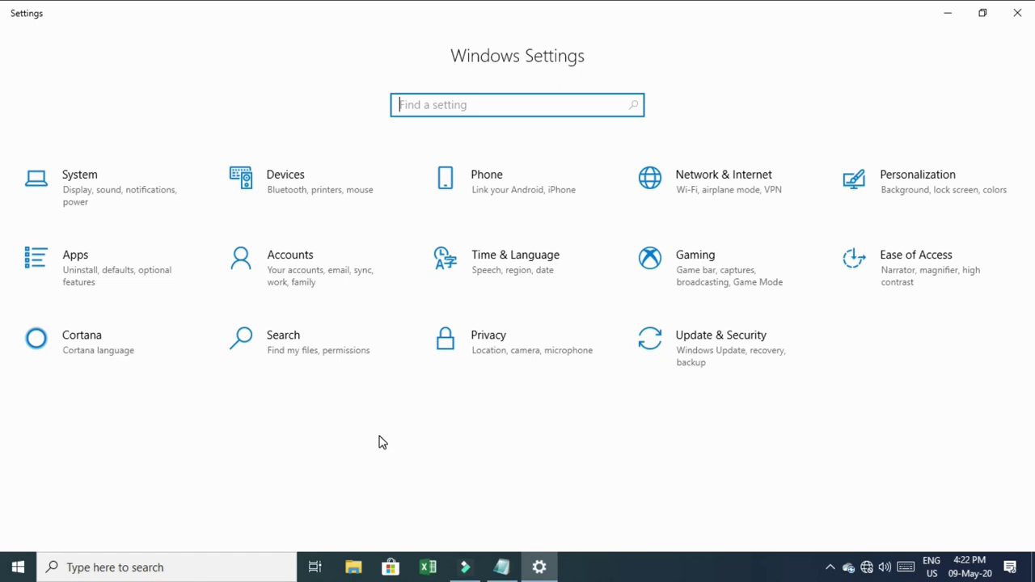
click(662, 352)
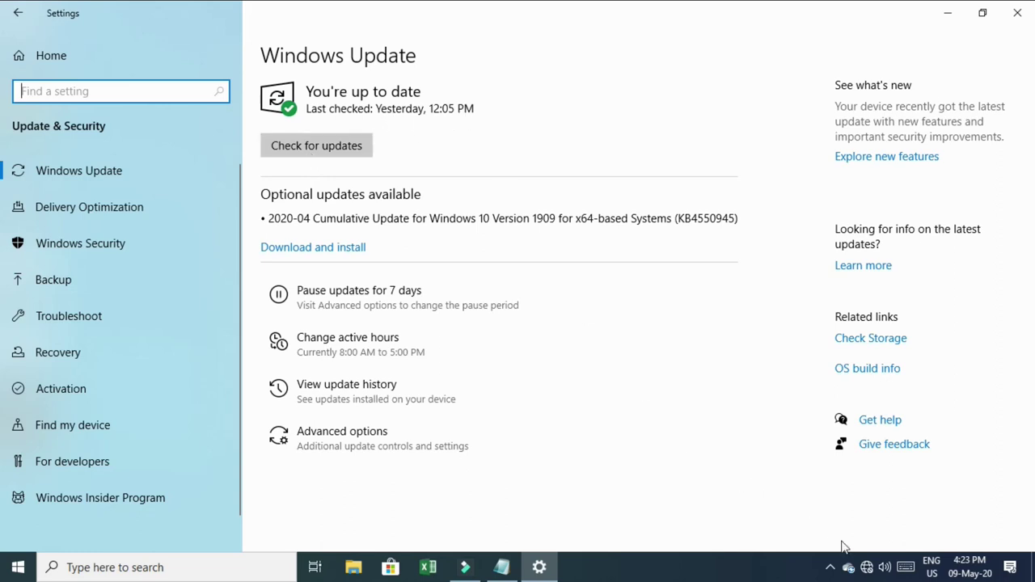
mouse_move(980, 575)
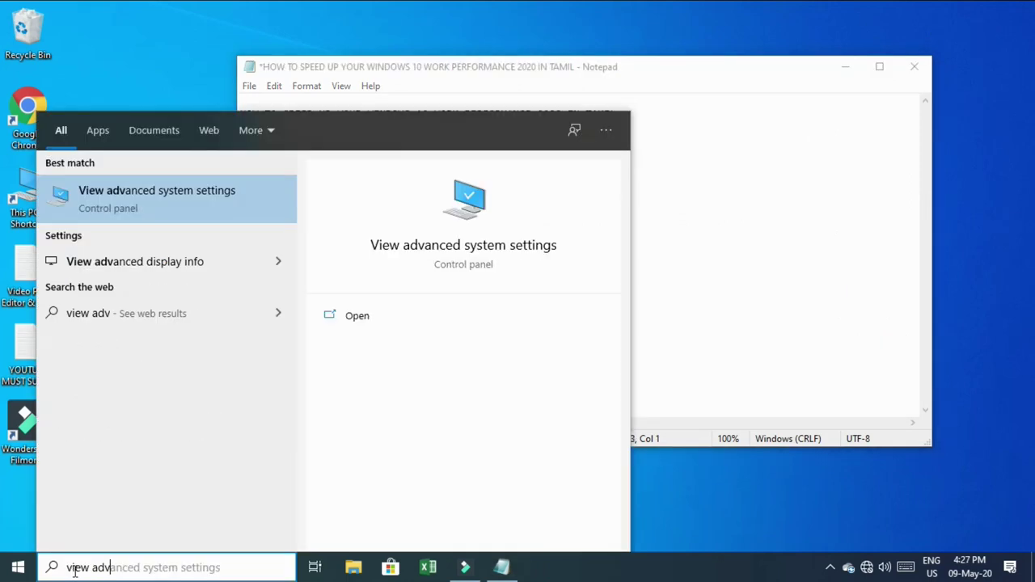
Step: Search Windows for "view advance", open the advanced system settings, and bring up the Performance Options dialog
text(ance)
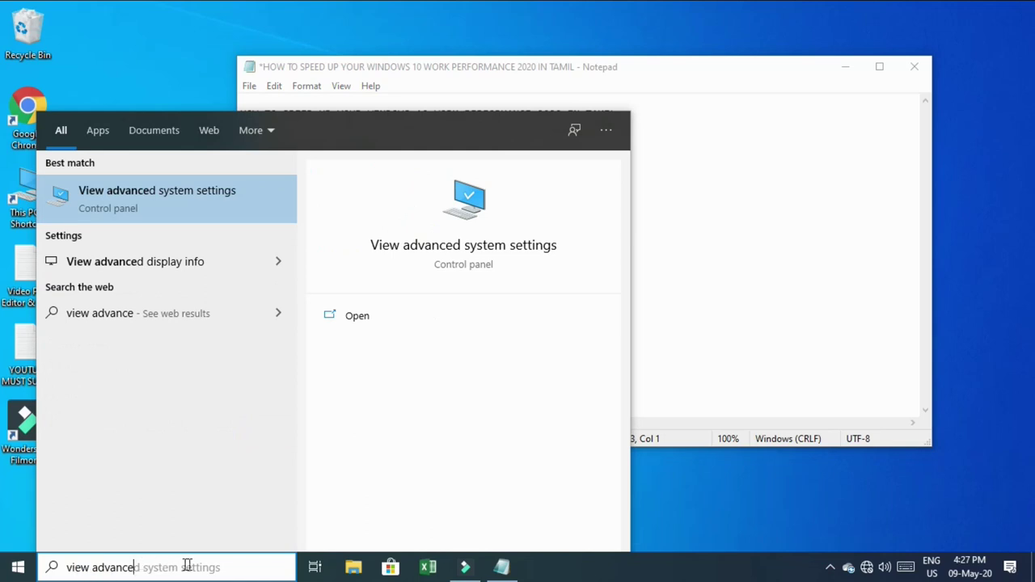
click(434, 253)
click(638, 92)
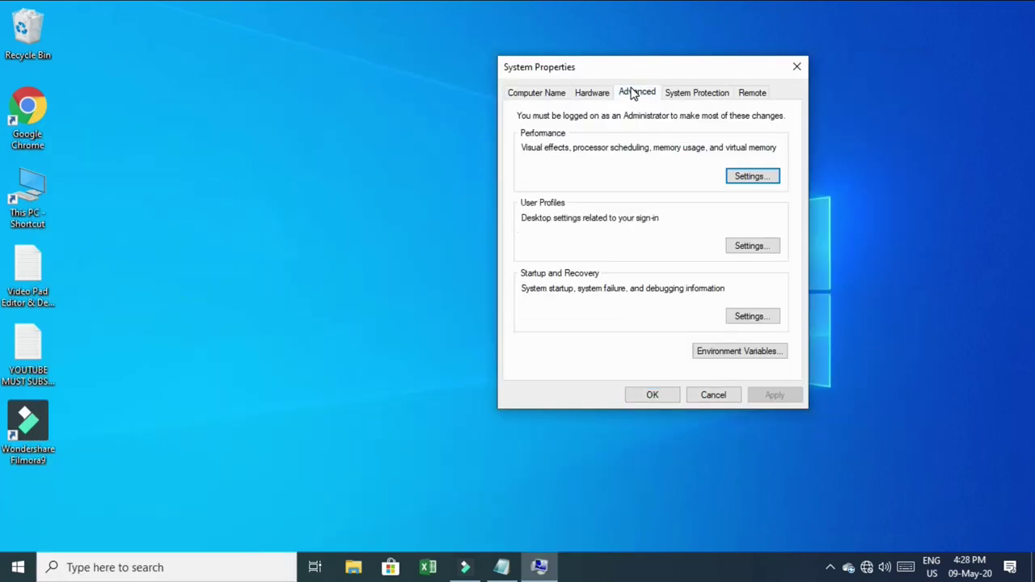
click(750, 178)
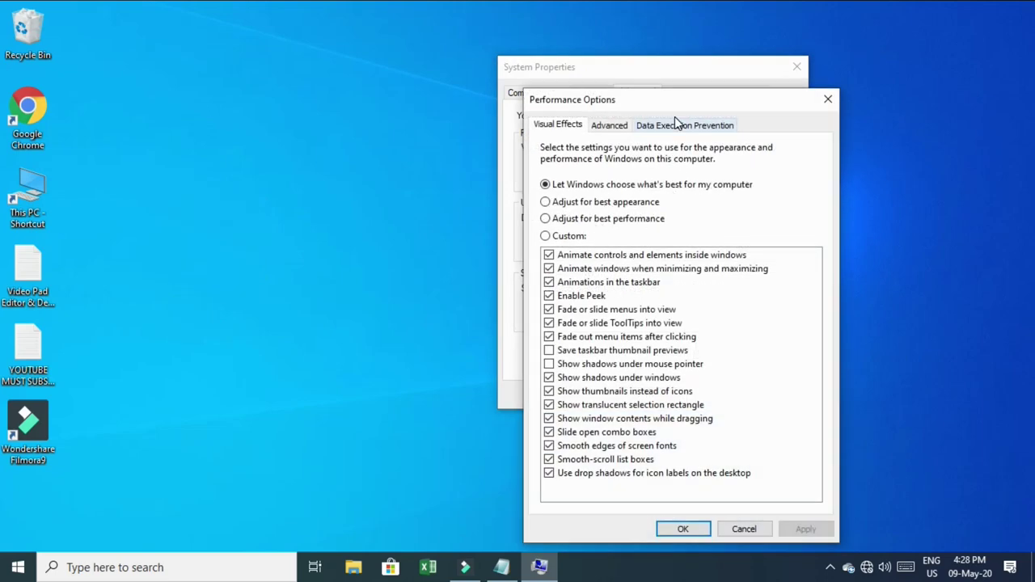
drag(685, 103, 593, 47)
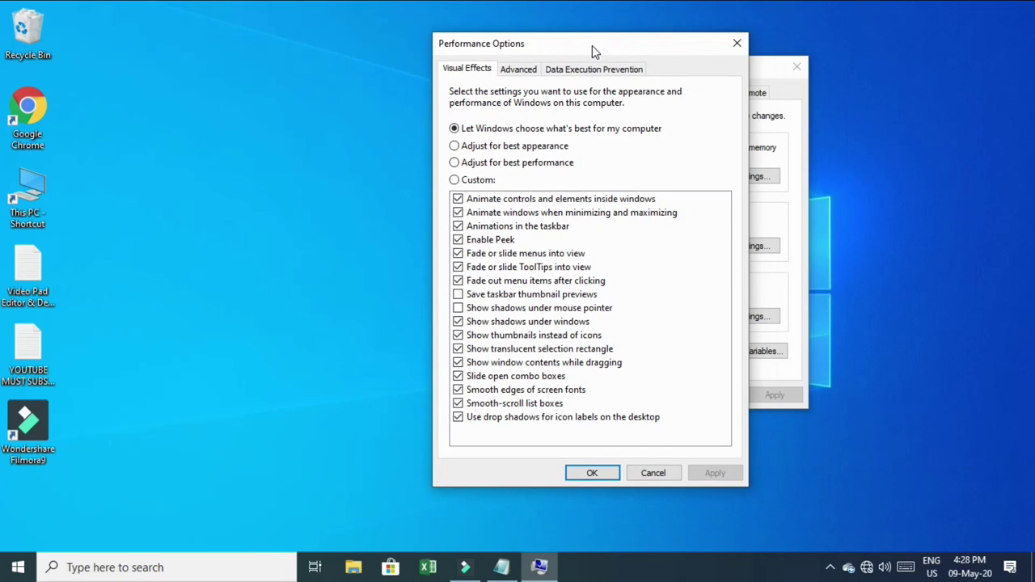
Step: Choose Custom visual effects and disable control and element animations, minimize/maximize window animations, taskbar animations and Enable Peek
click(477, 180)
click(457, 200)
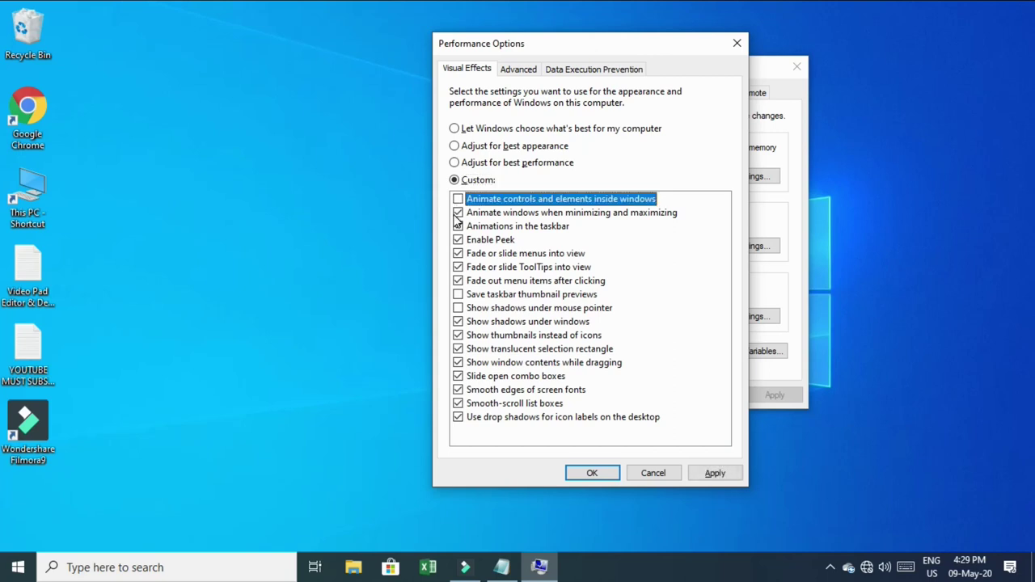
click(458, 213)
click(458, 227)
click(458, 240)
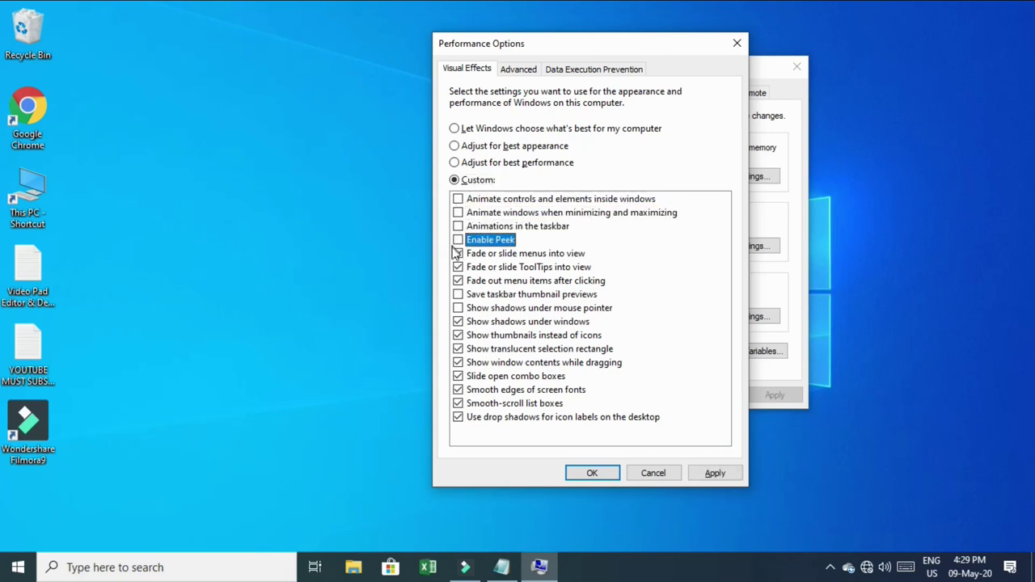
Step: Disable the menu and ToolTip fade or slide effects, menu item fade-out, window shadows, thumbnails instead of icons and the translucent selection rectangle
click(458, 253)
click(458, 267)
click(458, 281)
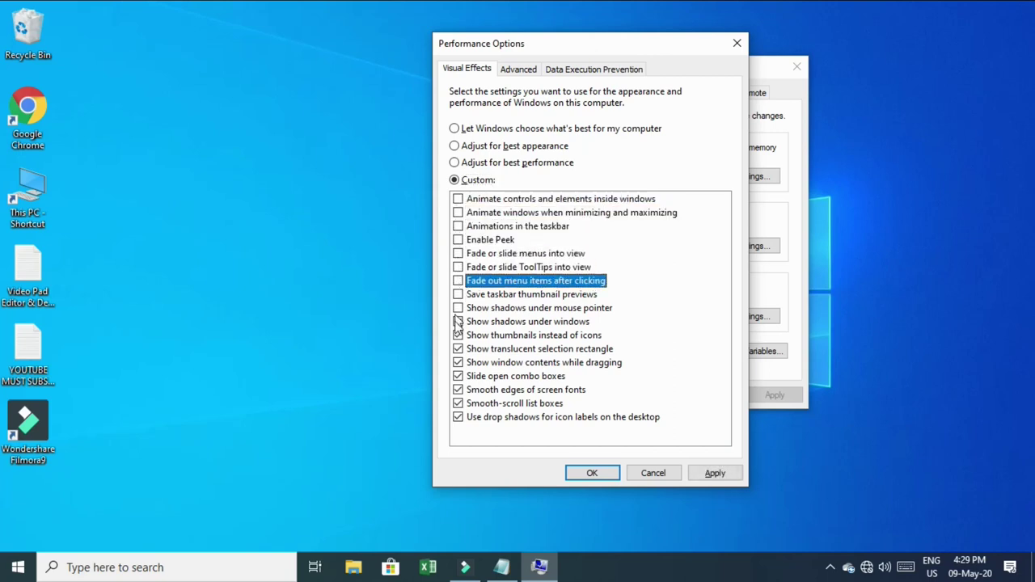
click(458, 322)
click(458, 335)
click(458, 348)
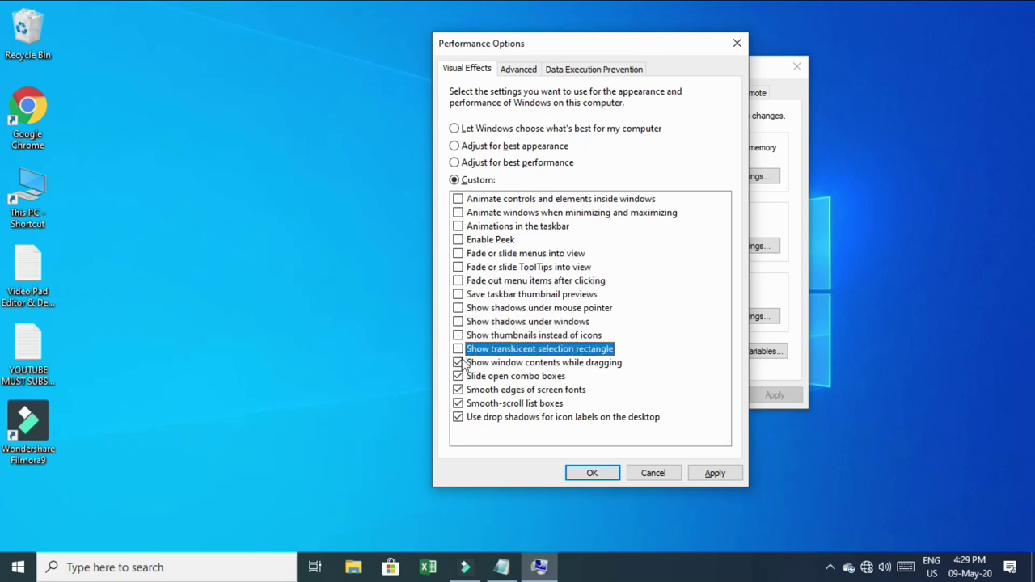
Step: Disable window contents while dragging, sliding combo boxes, font edge smoothing, smooth-scroll list boxes and icon label drop shadows, and apply the visual effects settings
click(458, 363)
click(458, 376)
click(458, 390)
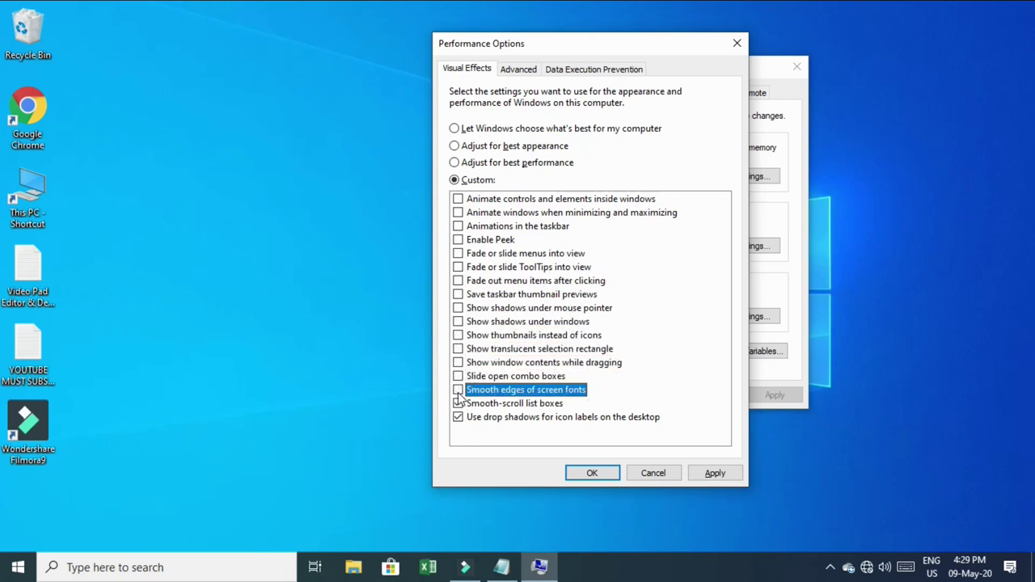
click(458, 404)
click(458, 417)
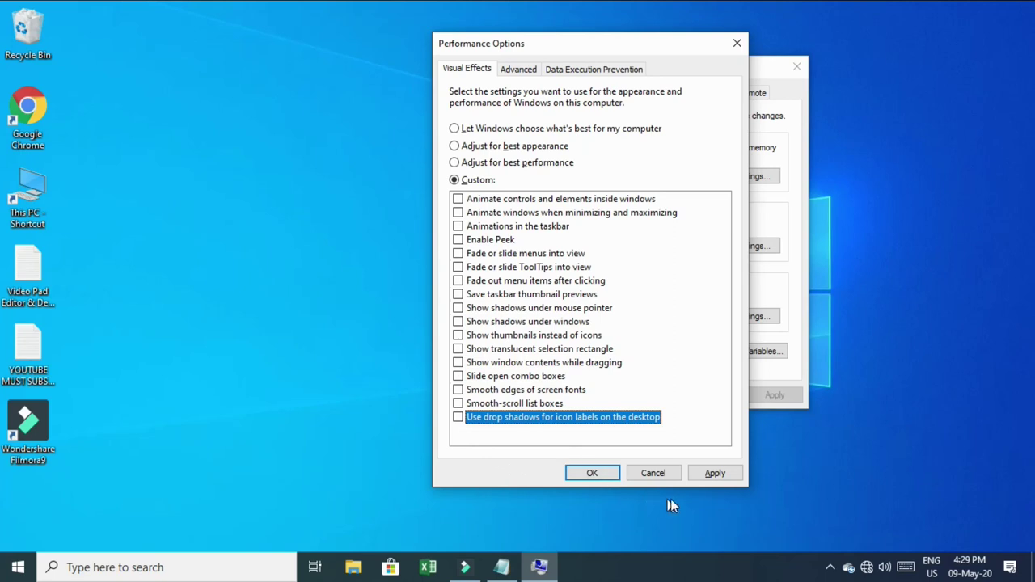
click(706, 475)
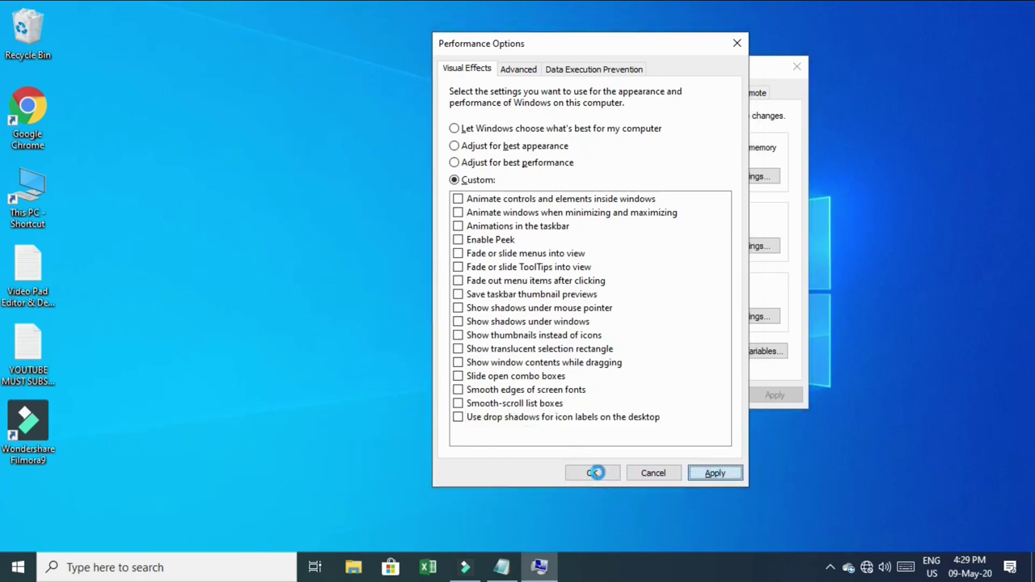
click(599, 476)
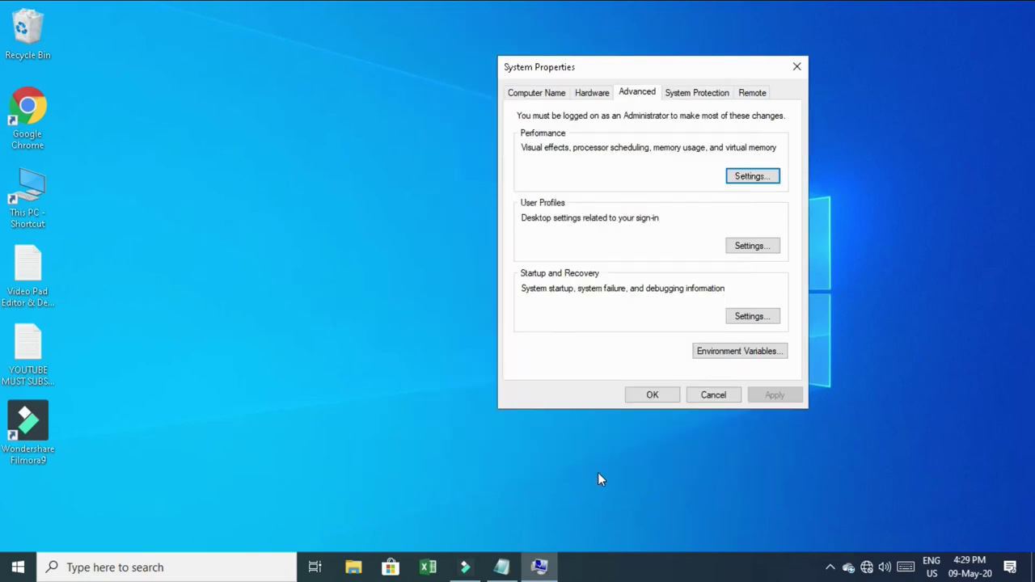
Step: Open and close the Start menu repeatedly to check how quickly it responds
click(433, 462)
click(18, 567)
click(18, 567)
click(18, 567)
click(18, 567)
click(18, 567)
click(17, 567)
click(18, 567)
click(17, 567)
click(18, 567)
click(18, 567)
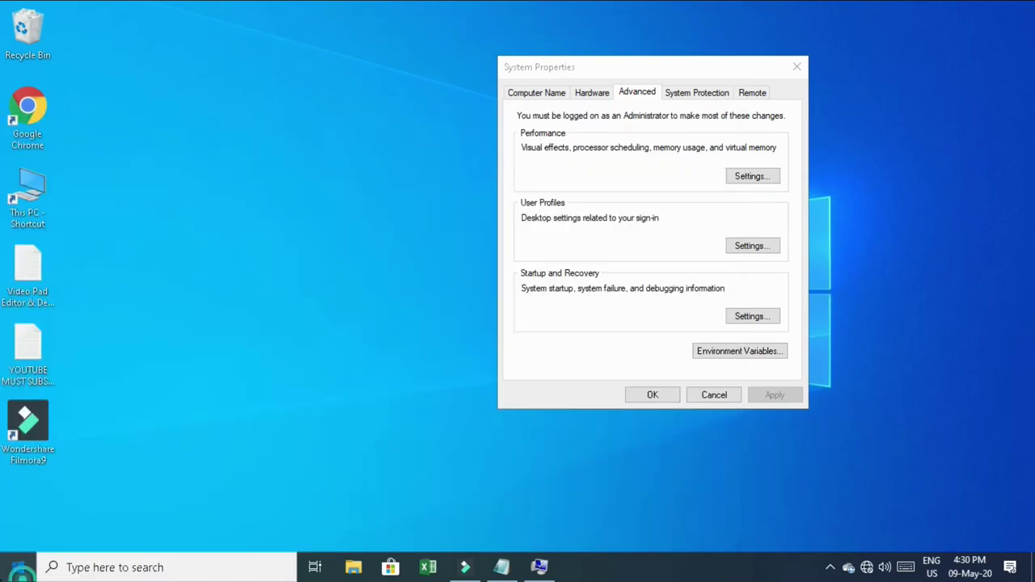
click(17, 567)
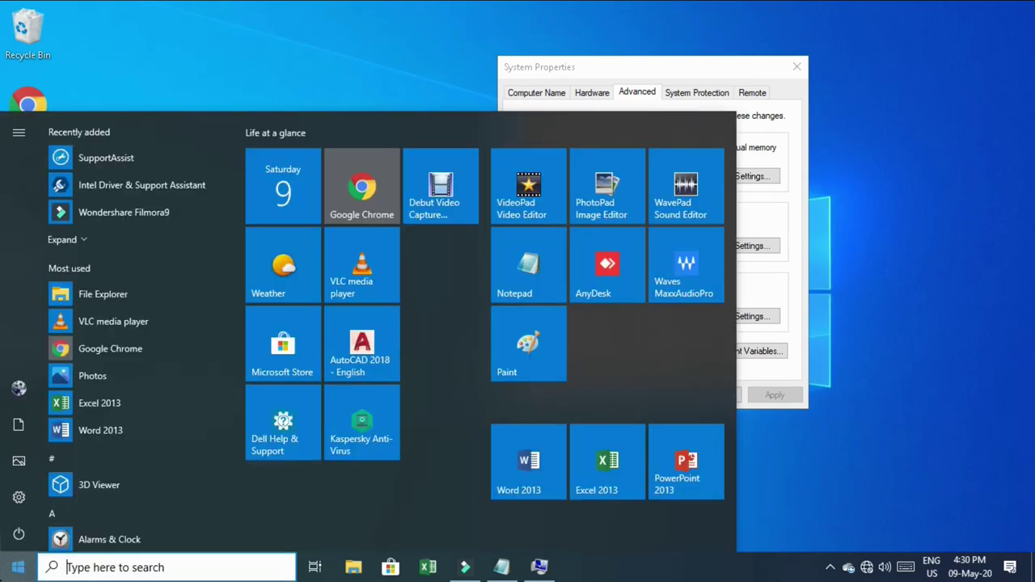
Step: Reopen the performance options, set visual effects to "Let Windows choose what's best for my computer", and apply the setting
click(804, 454)
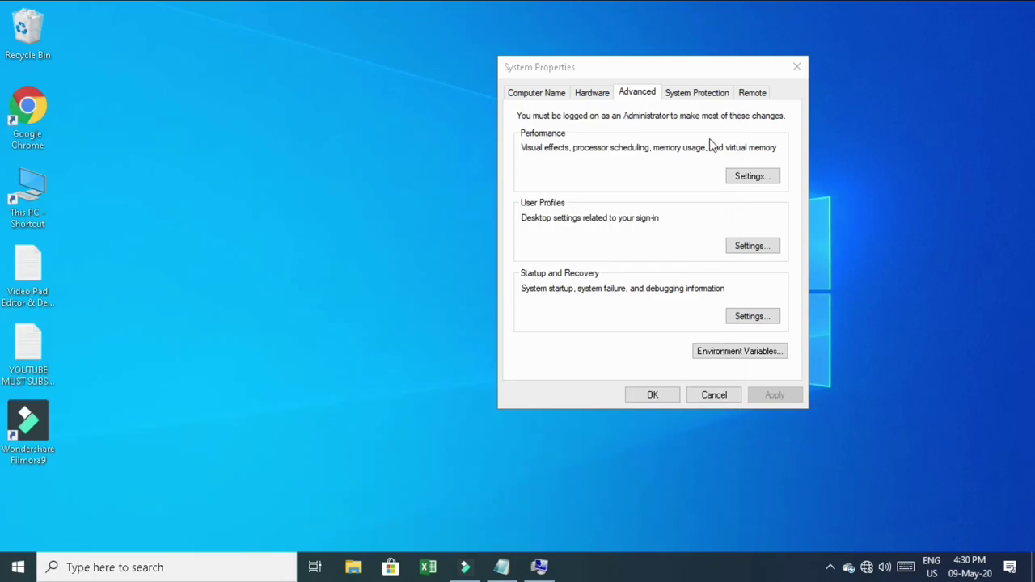
click(745, 180)
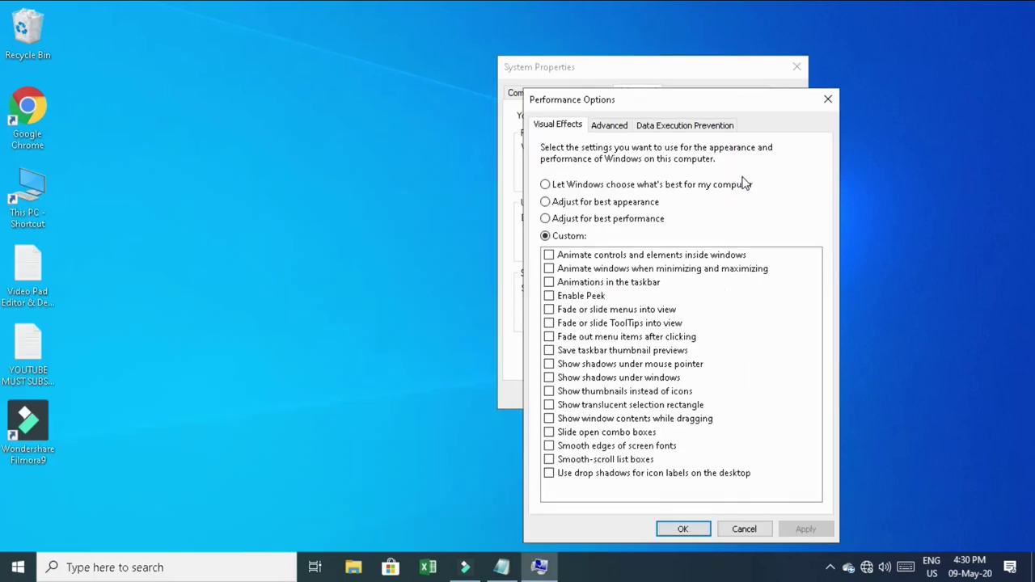
click(546, 185)
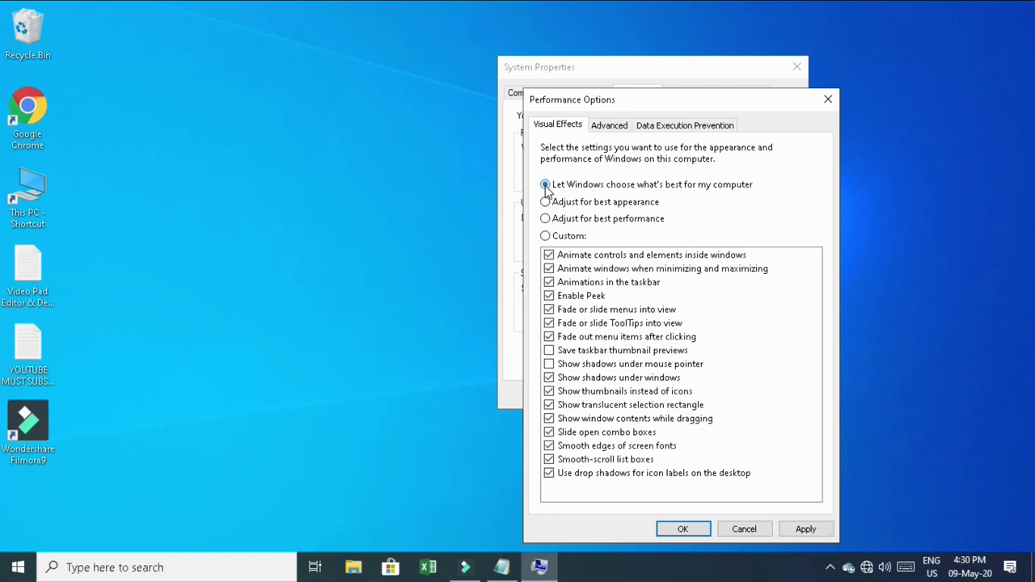
click(807, 530)
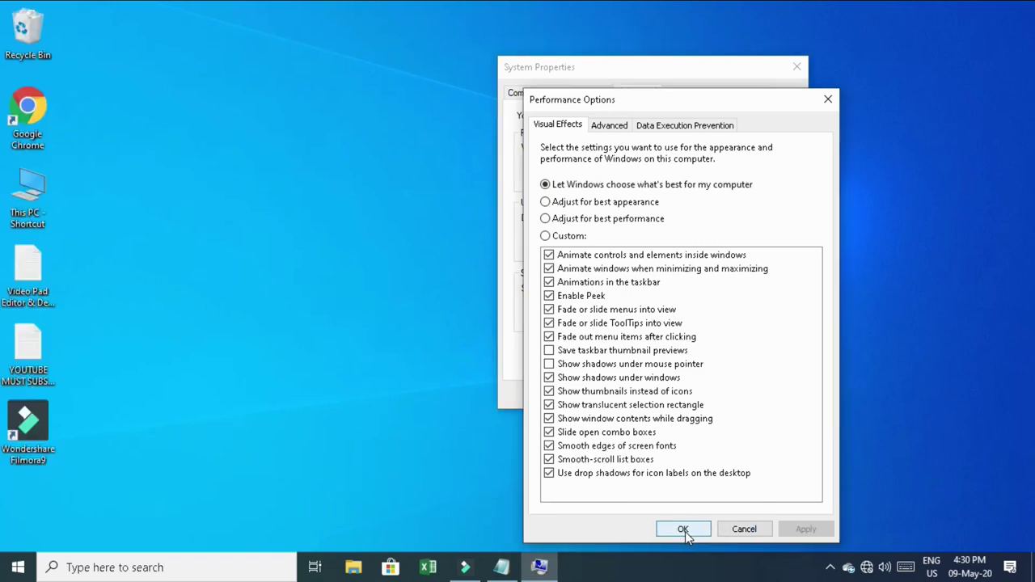
click(683, 530)
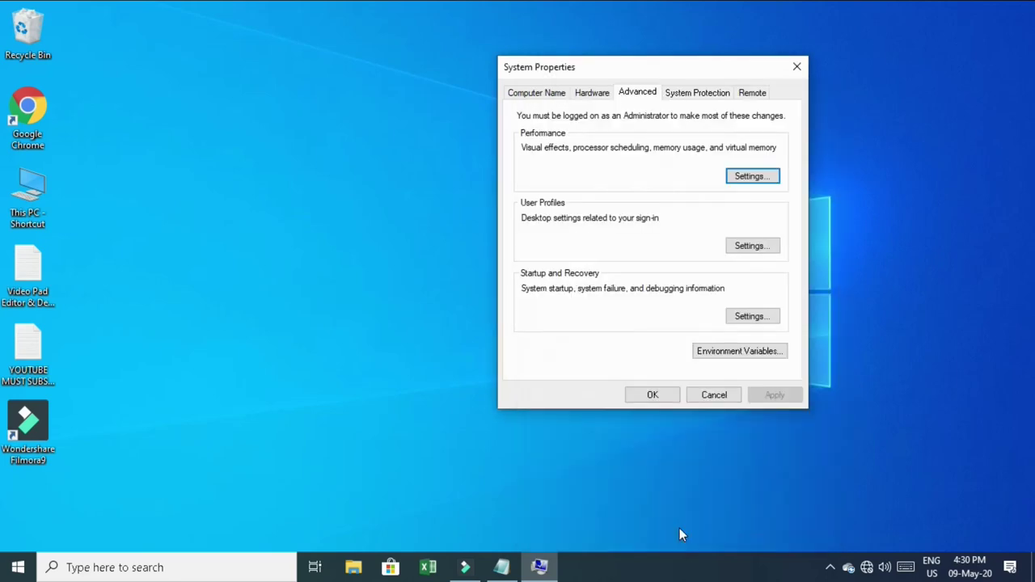
Step: Toggle the Start menu repeatedly to compare its response with the Windows-chosen visual effects, and close System Properties
click(15, 569)
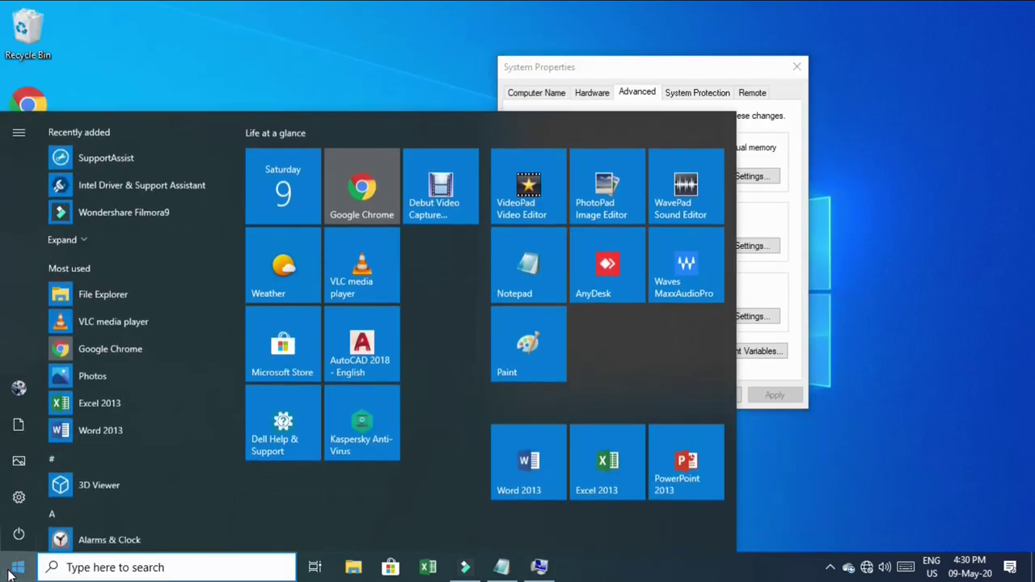
click(12, 570)
click(10, 573)
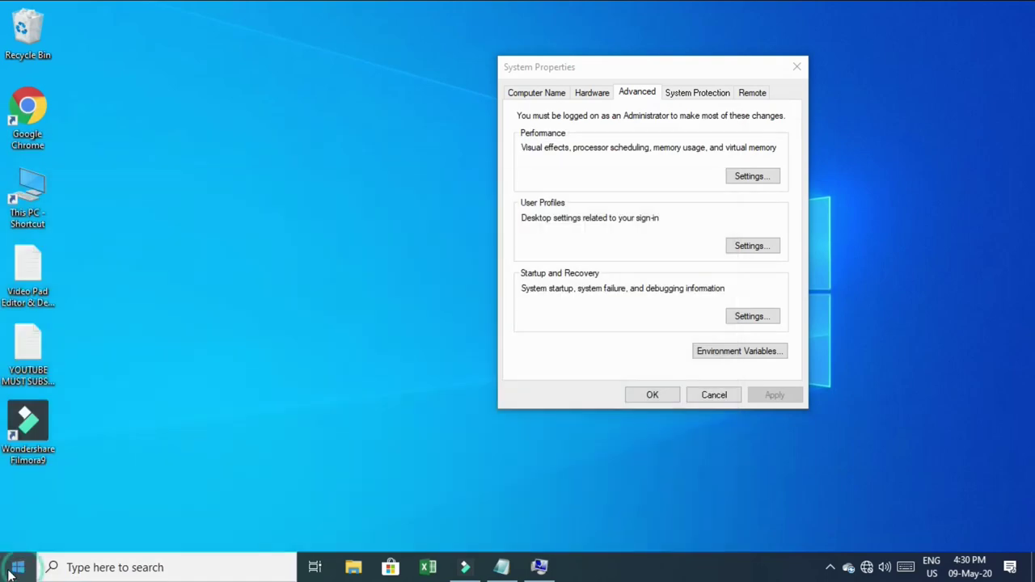
click(10, 573)
click(10, 573)
click(10, 573)
click(10, 573)
click(9, 573)
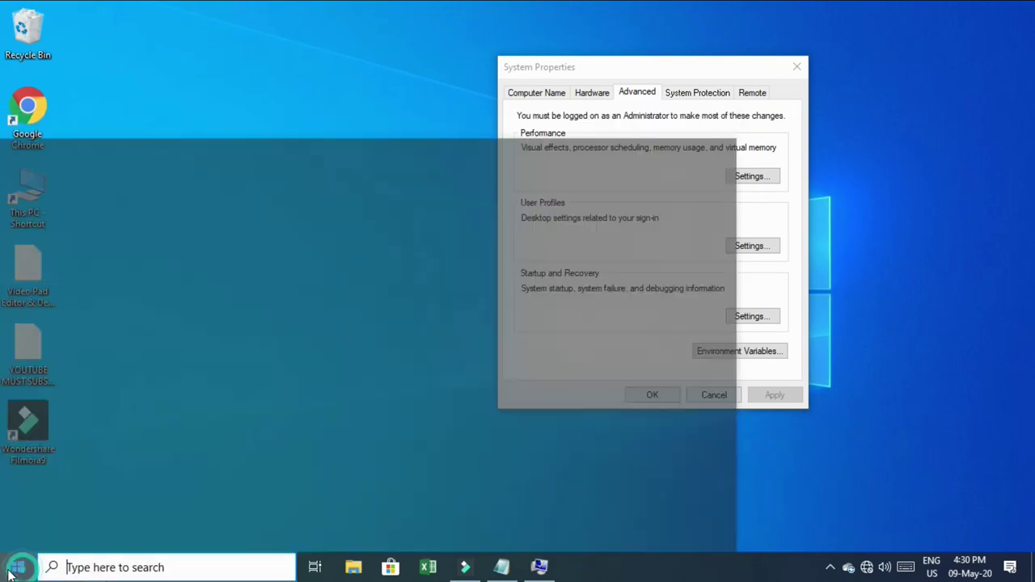
click(760, 467)
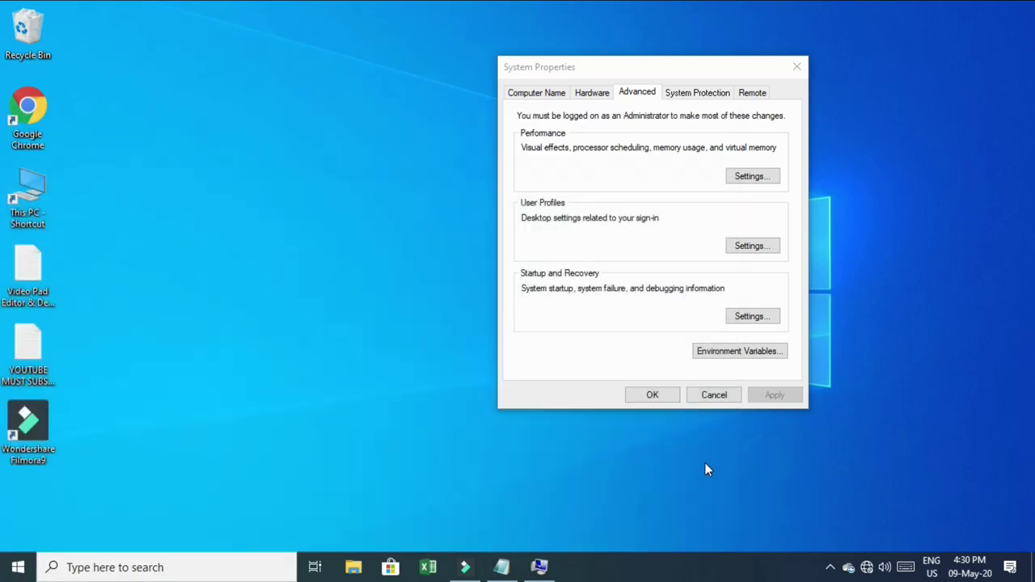
click(655, 395)
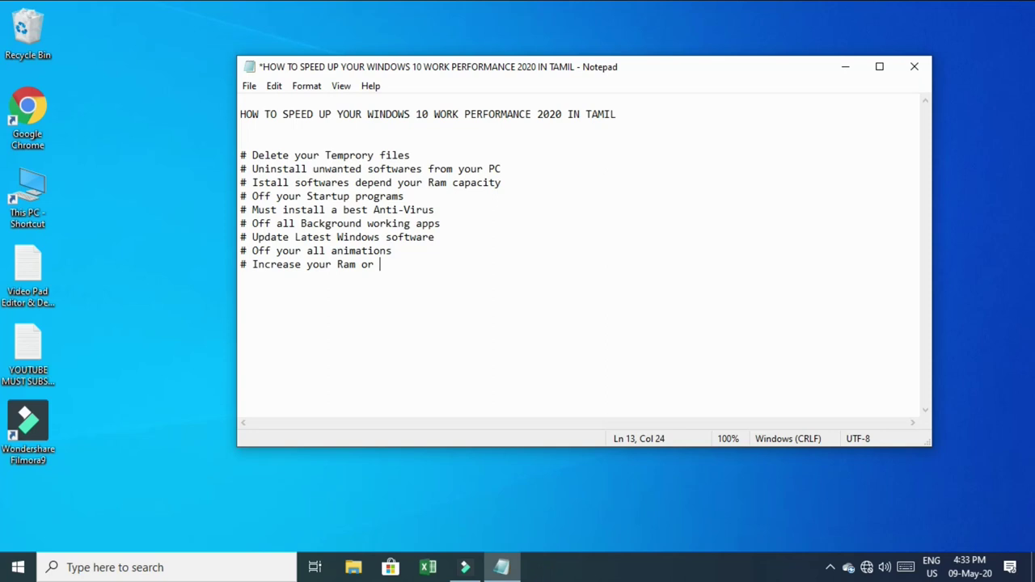
Step: Switch to the Notepad checklist, complete the "# Increase your Ram or" line with "SSd", and start a new line
text(SSd)
key(Return)
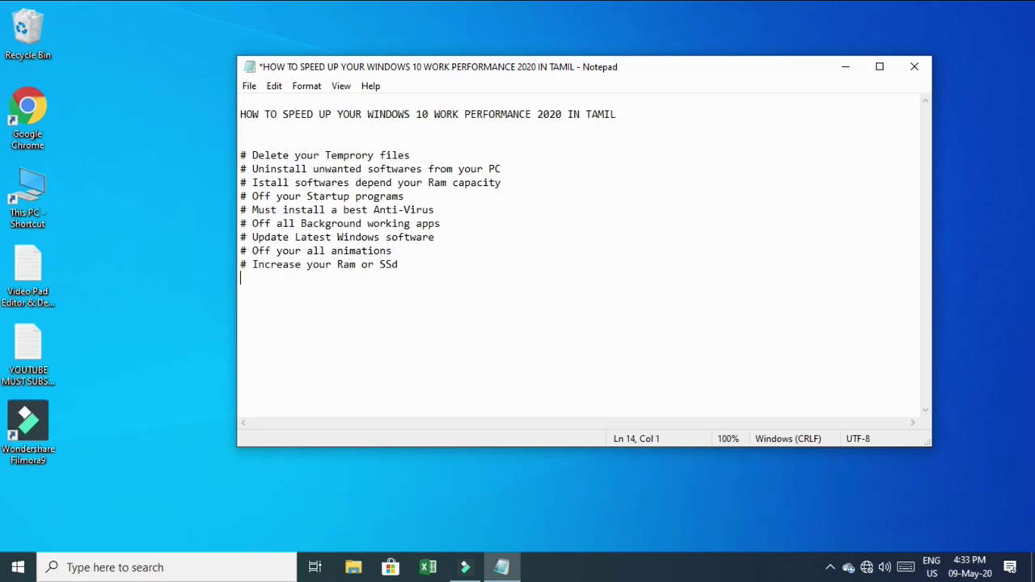